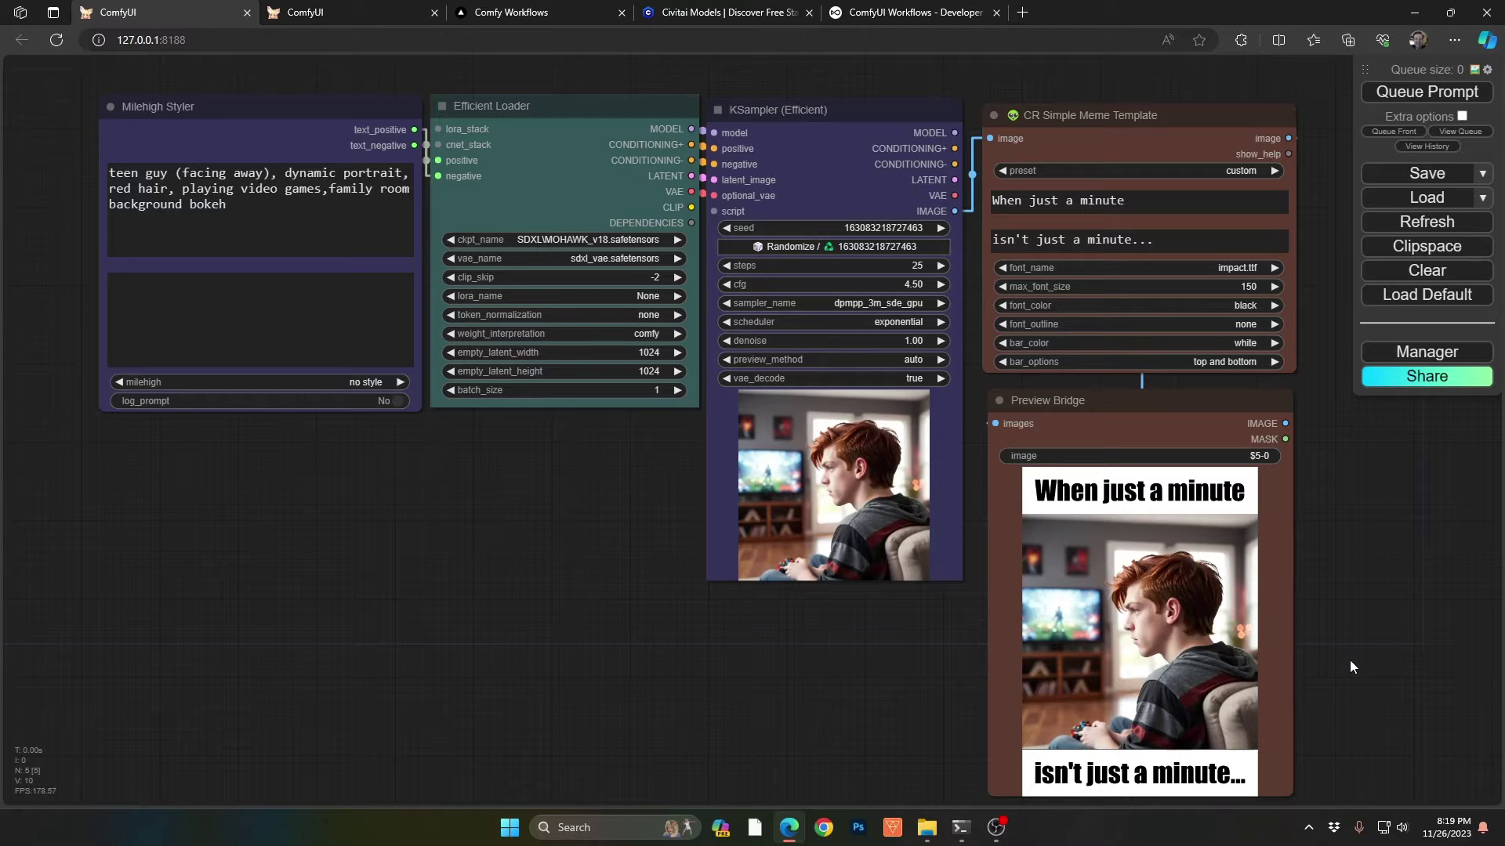
In the Manager, set the node Badge option to Nickname so each node shows its source pack.
{"action": "left_click", "coordinate": [1386, 364]}
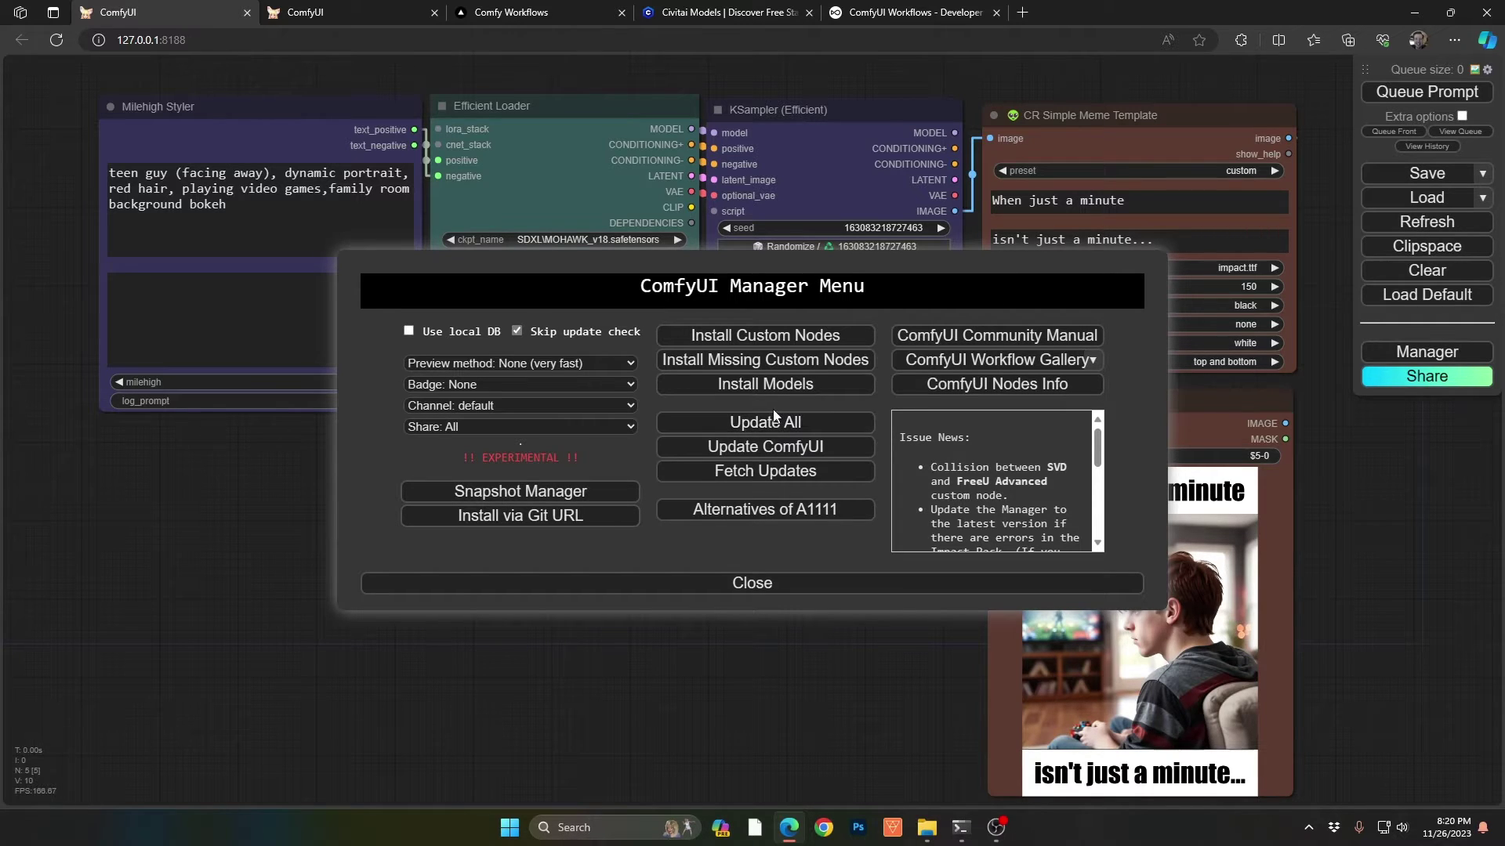
{"action": "left_click", "coordinate": [749, 588]}
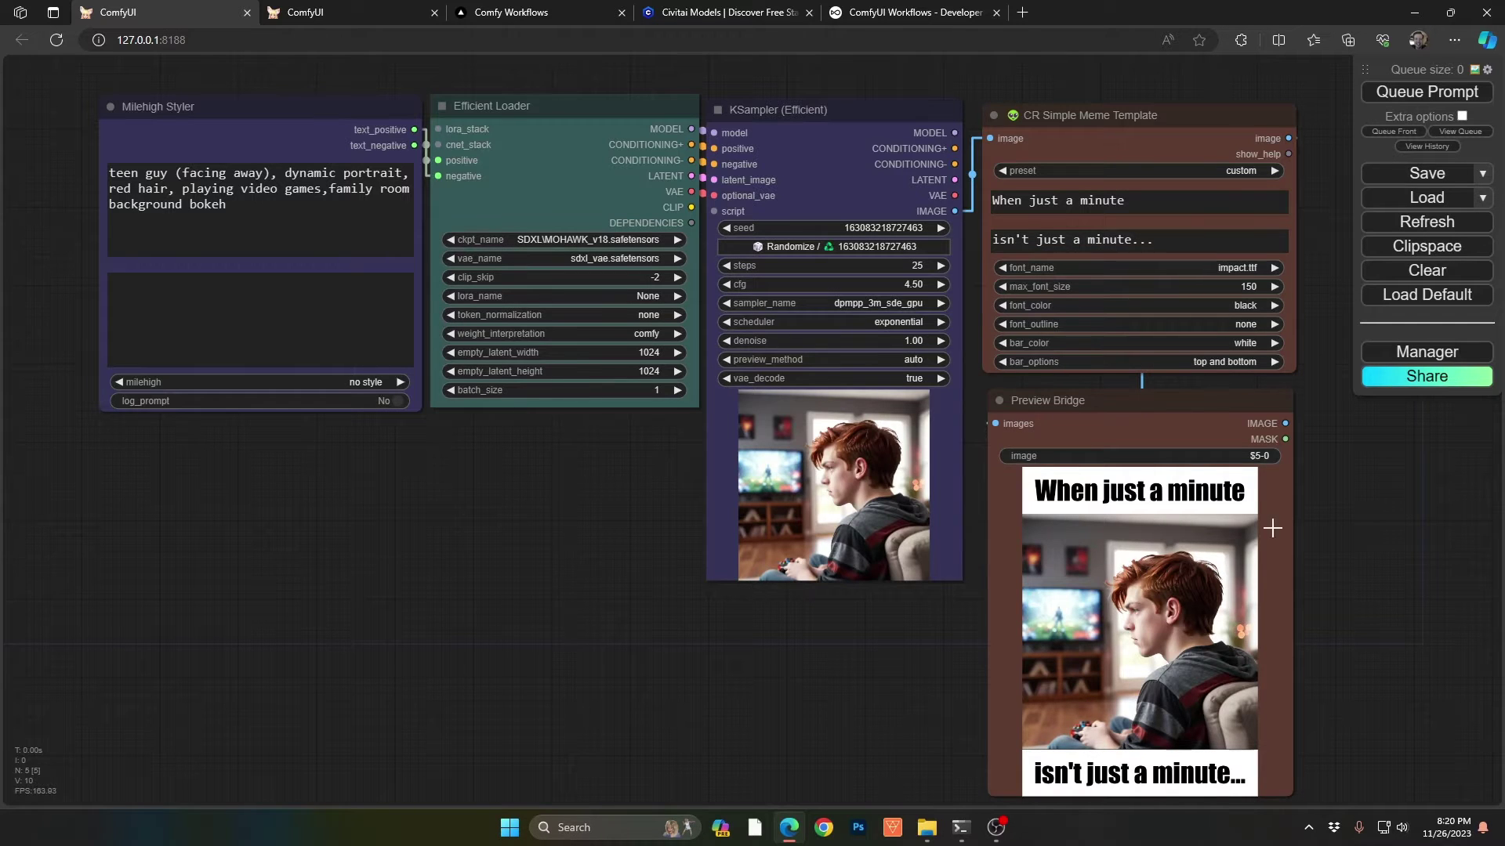
{"action": "left_click", "coordinate": [1453, 353]}
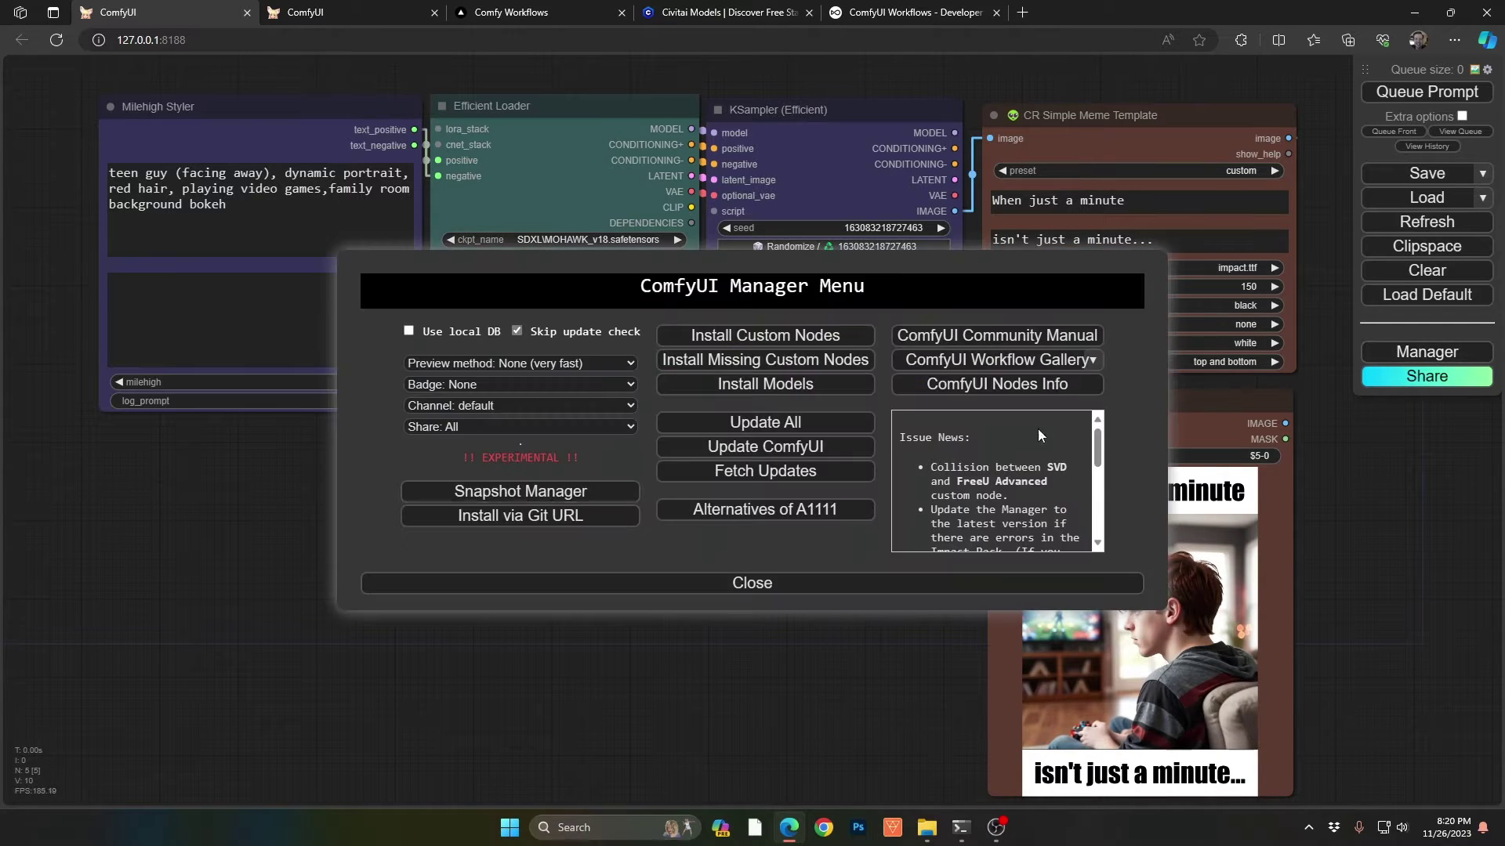
{"action": "left_click", "coordinate": [450, 384]}
{"action": "left_click", "coordinate": [466, 419]}
{"action": "left_click", "coordinate": [733, 583]}
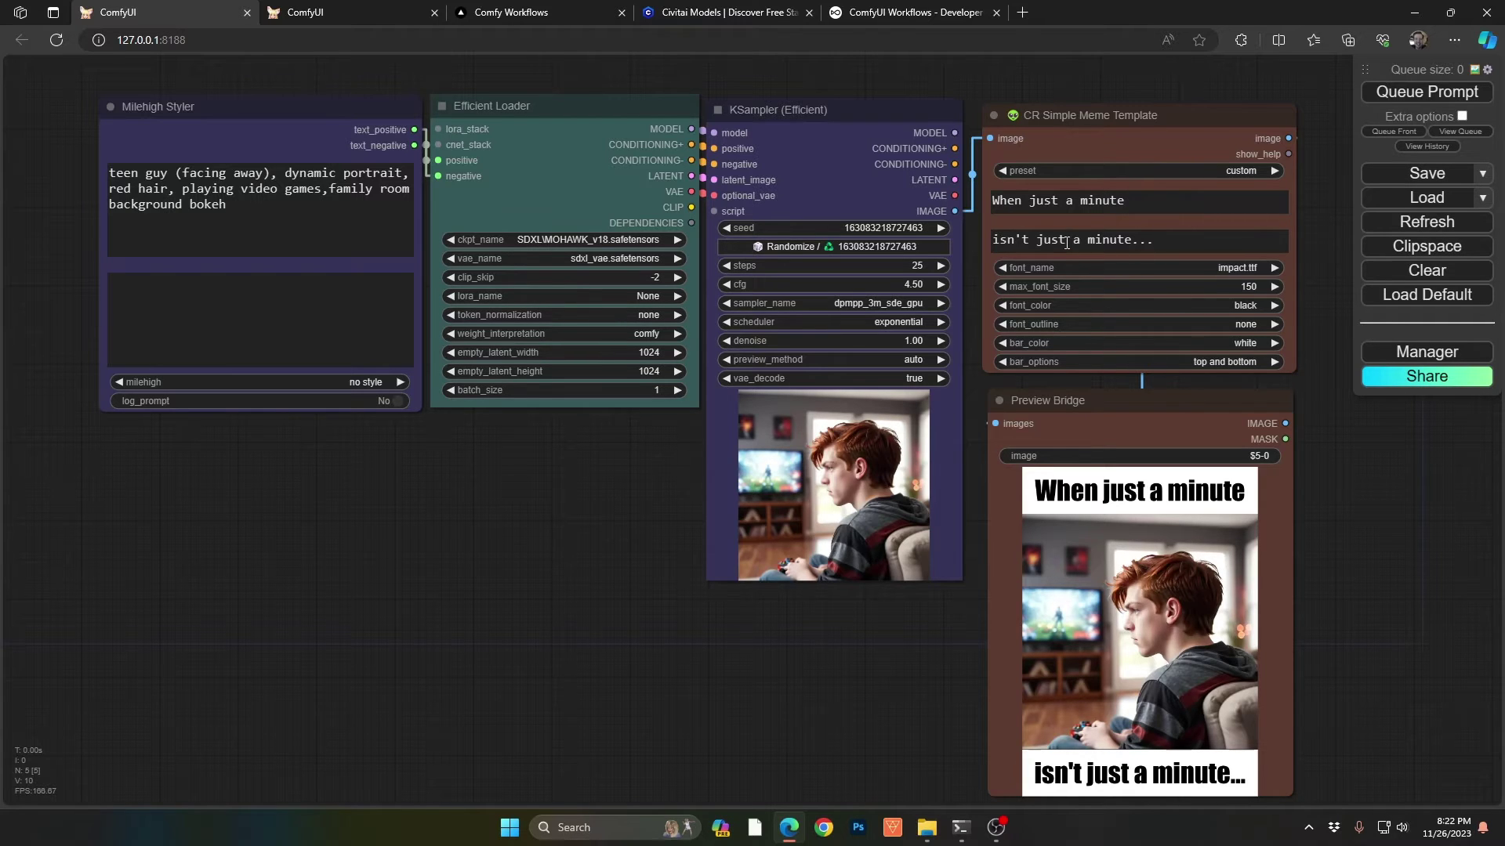
Open the font_name list on the CR Simple Meme Template node to see available caption fonts.
{"action": "left_click", "coordinate": [1073, 269]}
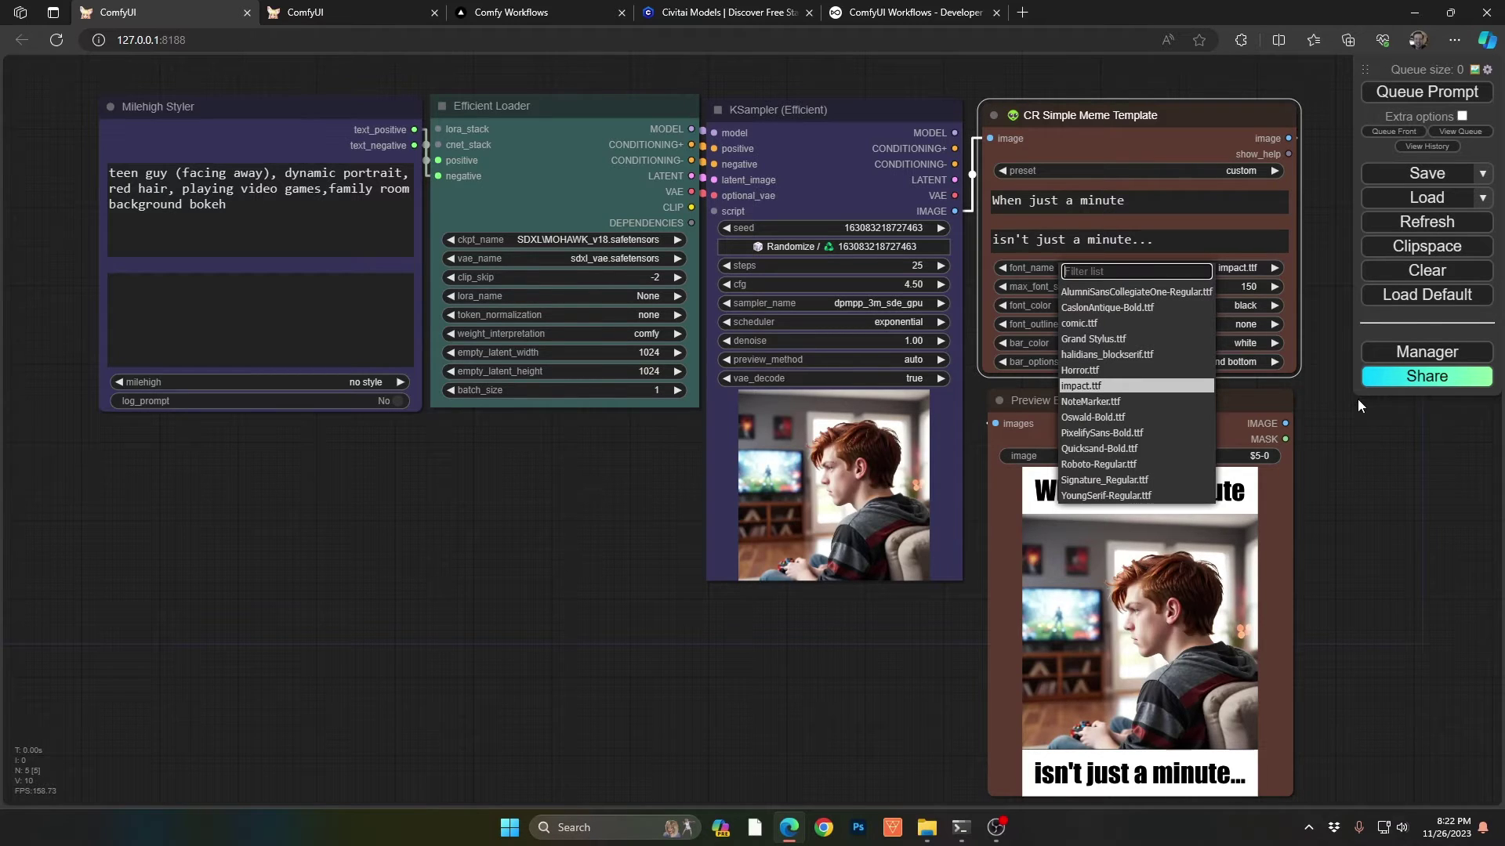
{"action": "left_click", "coordinate": [1332, 431]}
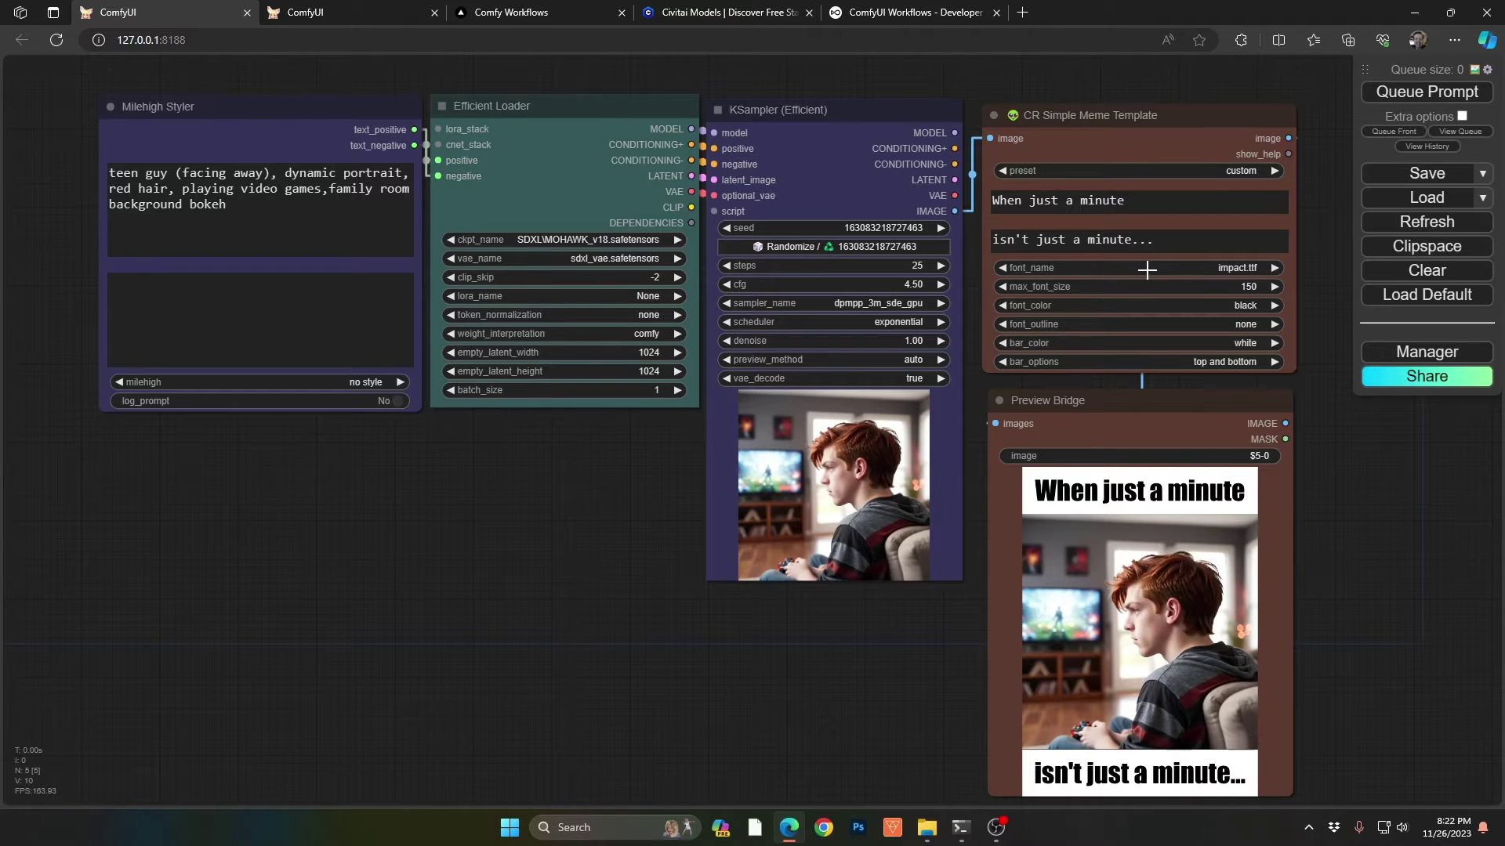
{"action": "left_click", "coordinate": [1040, 305]}
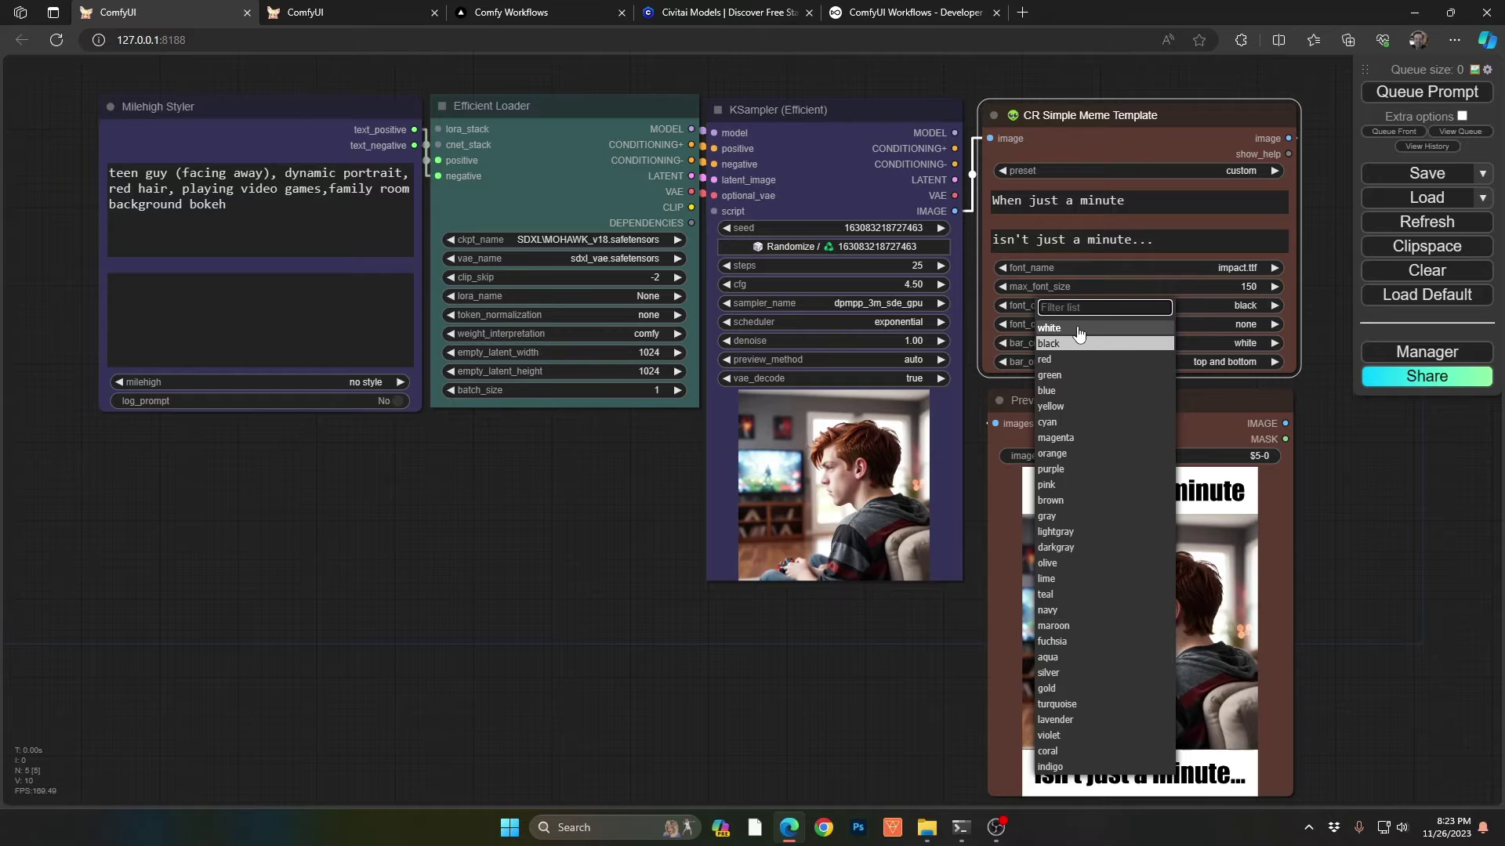
{"action": "left_click", "coordinate": [1312, 349]}
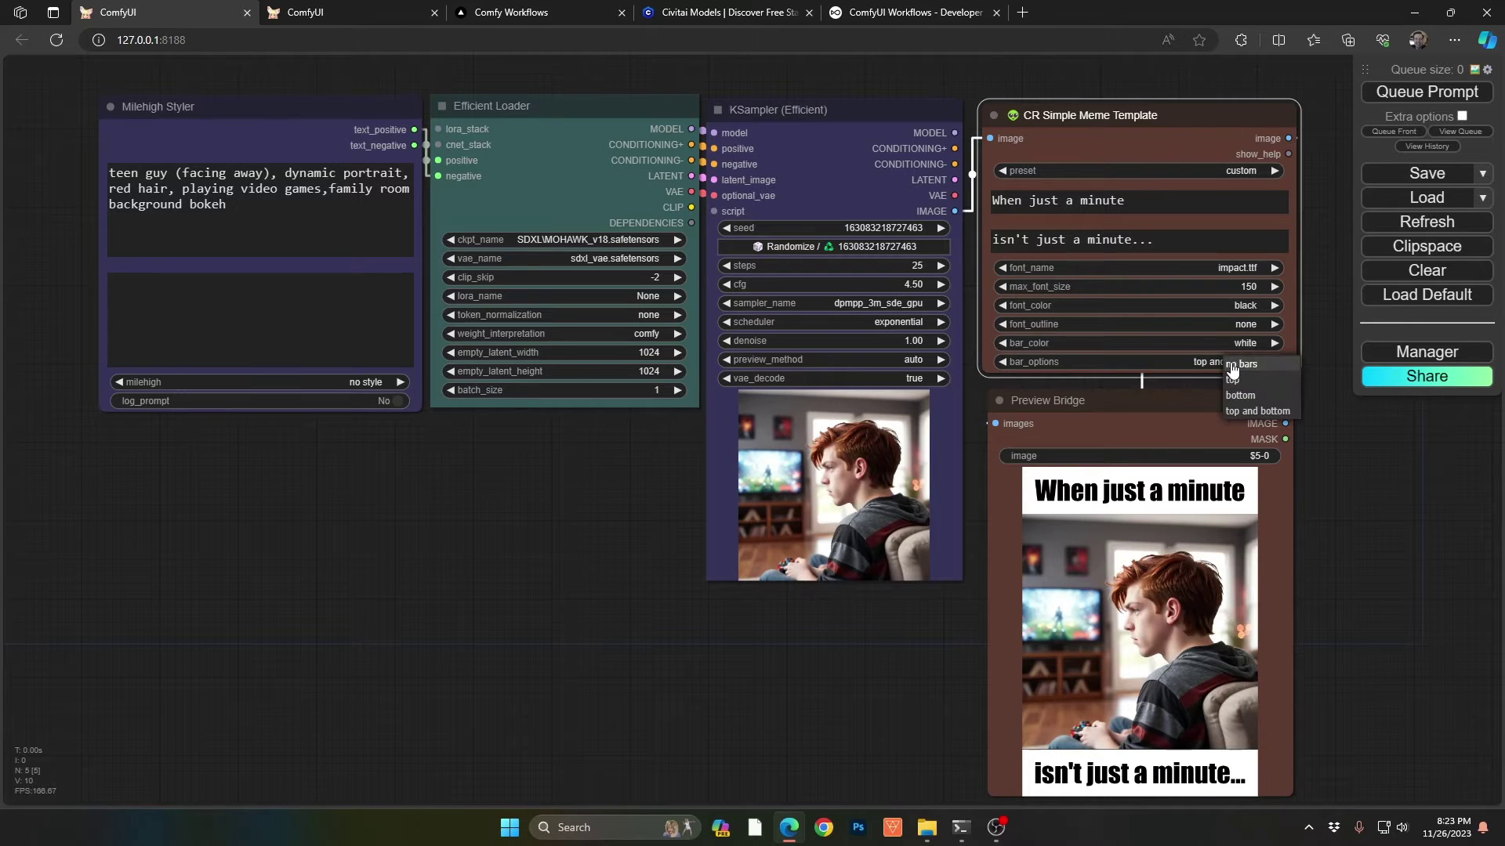
{"action": "left_click", "coordinate": [1220, 362]}
{"action": "left_click", "coordinate": [1360, 571]}
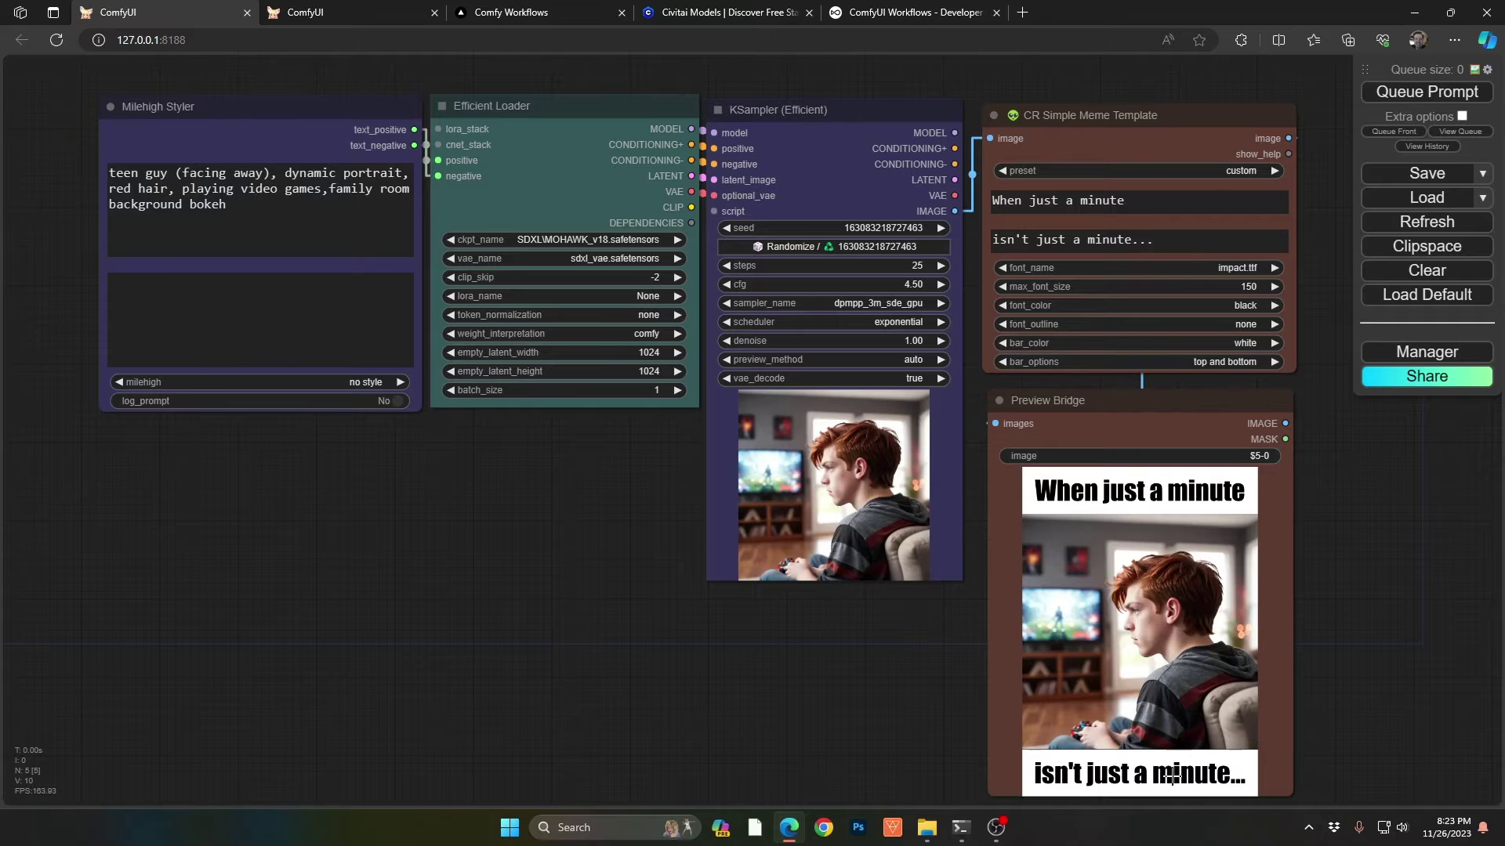
{"action": "left_click_drag", "start_coordinate": [1000, 683], "coordinate": [983, 674]}
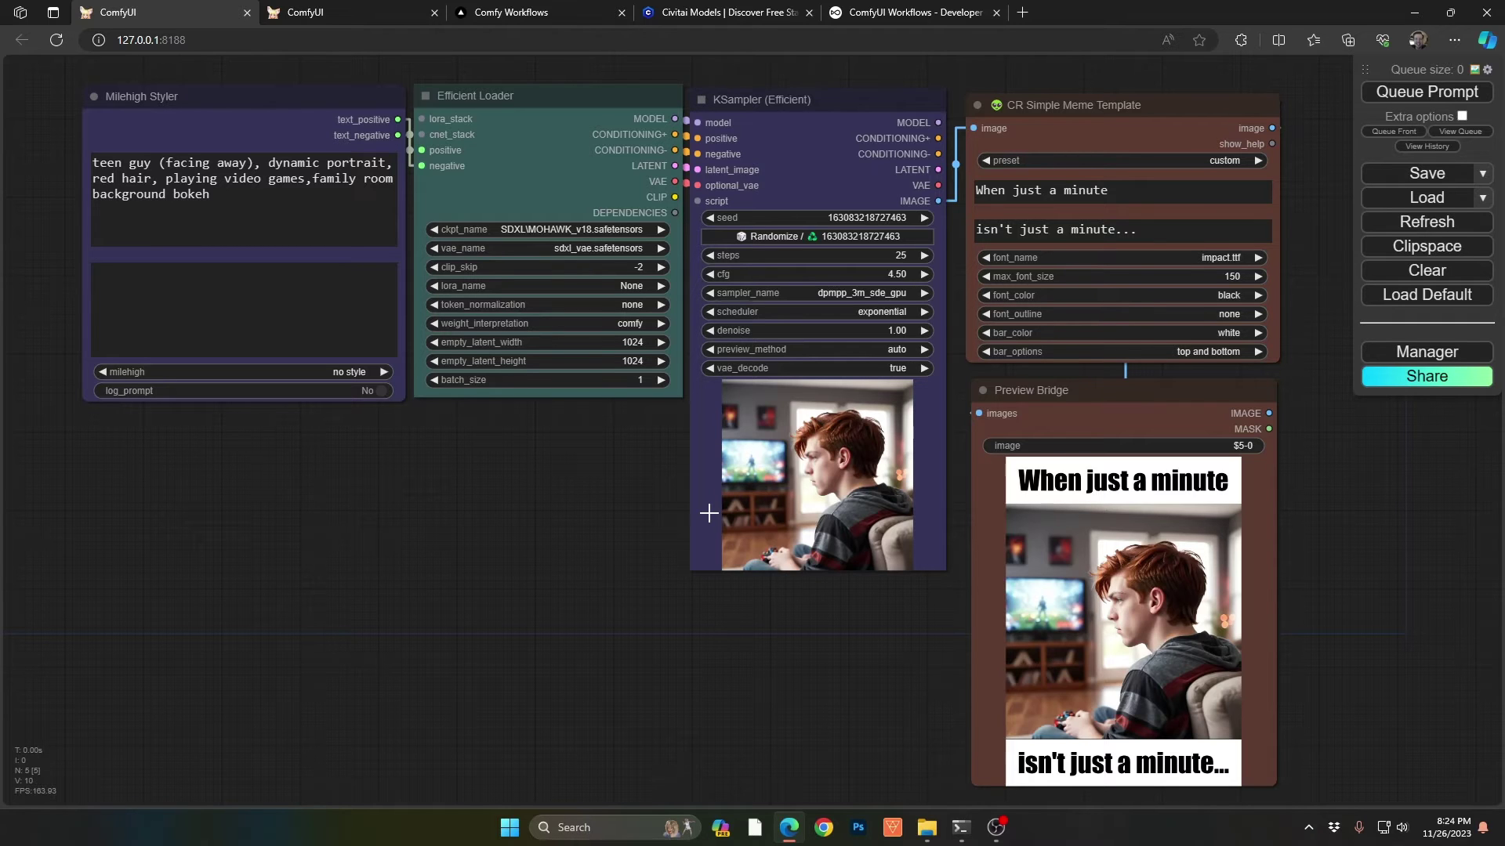
Switch to the Day in the Life workflow tab and zoom into its eight-panel comic preview.
{"action": "left_click", "coordinate": [341, 10]}
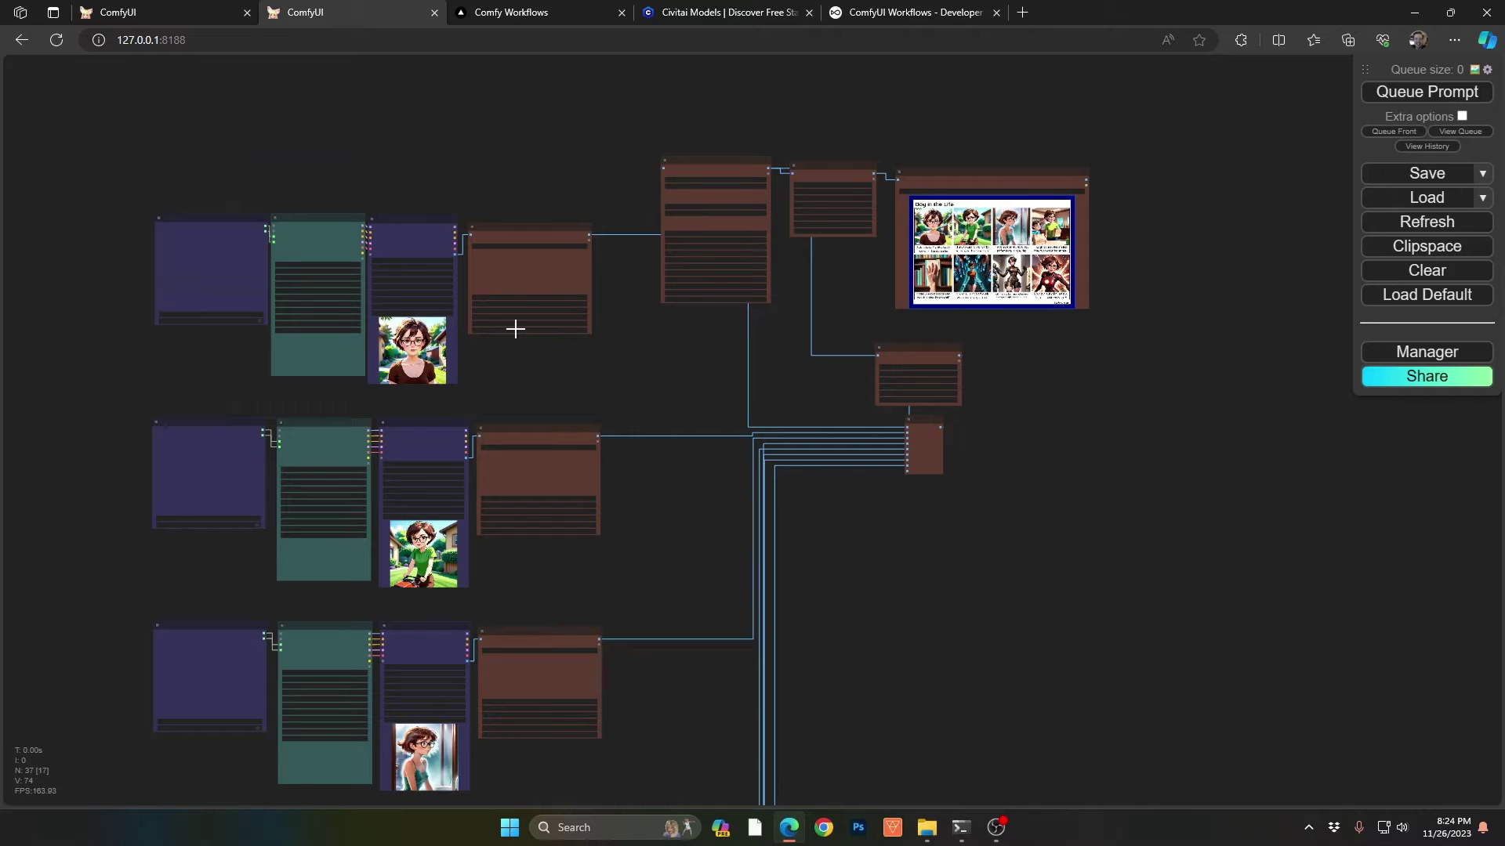
{"action": "scroll", "coordinate": [1058, 229], "scroll_direction": "up", "scroll_amount": 15}
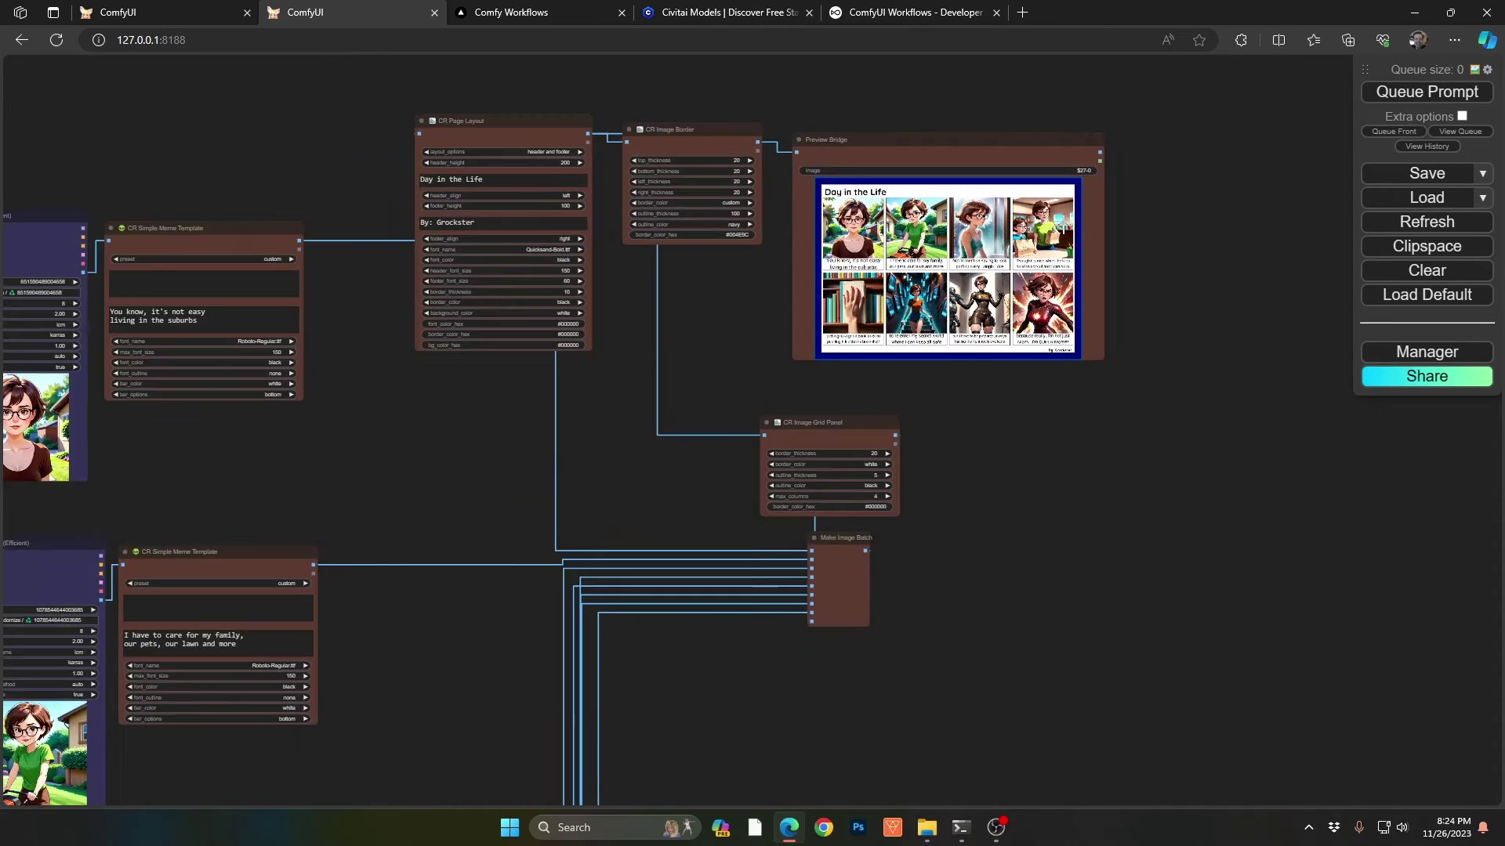
{"action": "scroll", "coordinate": [1042, 224], "scroll_direction": "up", "scroll_amount": 2}
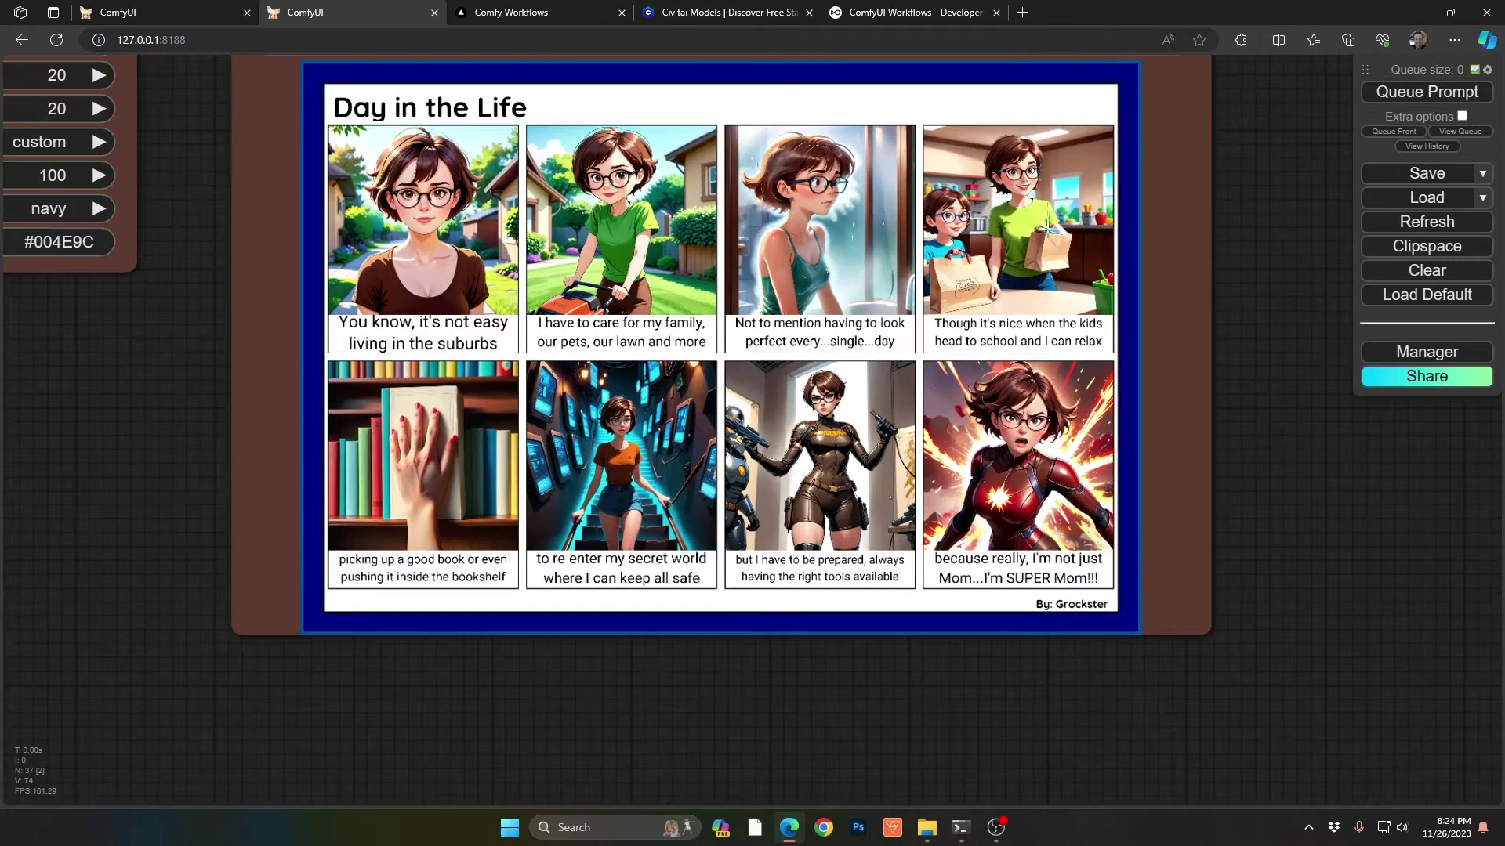
{"action": "scroll", "coordinate": [1279, 365], "scroll_direction": "up", "scroll_amount": 1}
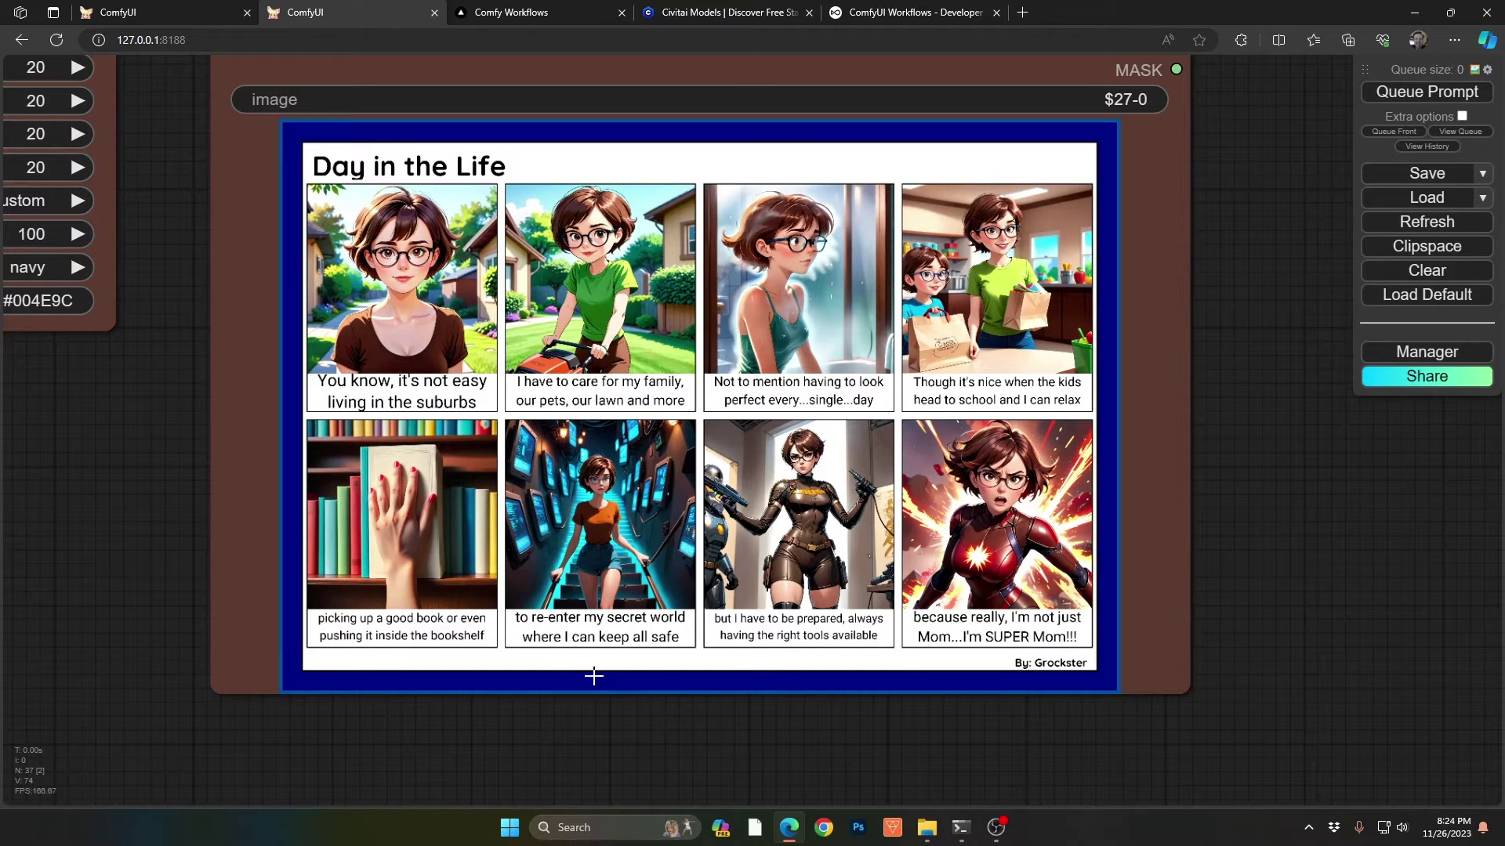
Zoom back out and pan toward the panel nodes on the graph's left side.
{"action": "scroll", "coordinate": [594, 675], "scroll_direction": "down", "scroll_amount": 5}
{"action": "left_click_drag", "start_coordinate": [287, 546], "coordinate": [1093, 531]}
{"action": "scroll", "coordinate": [1091, 529], "scroll_direction": "down", "scroll_amount": 6}
Pan across the first two panels' Milehigh Styler nodes and generated images toward the lower rows.
{"action": "left_click_drag", "start_coordinate": [216, 269], "coordinate": [768, 144]}
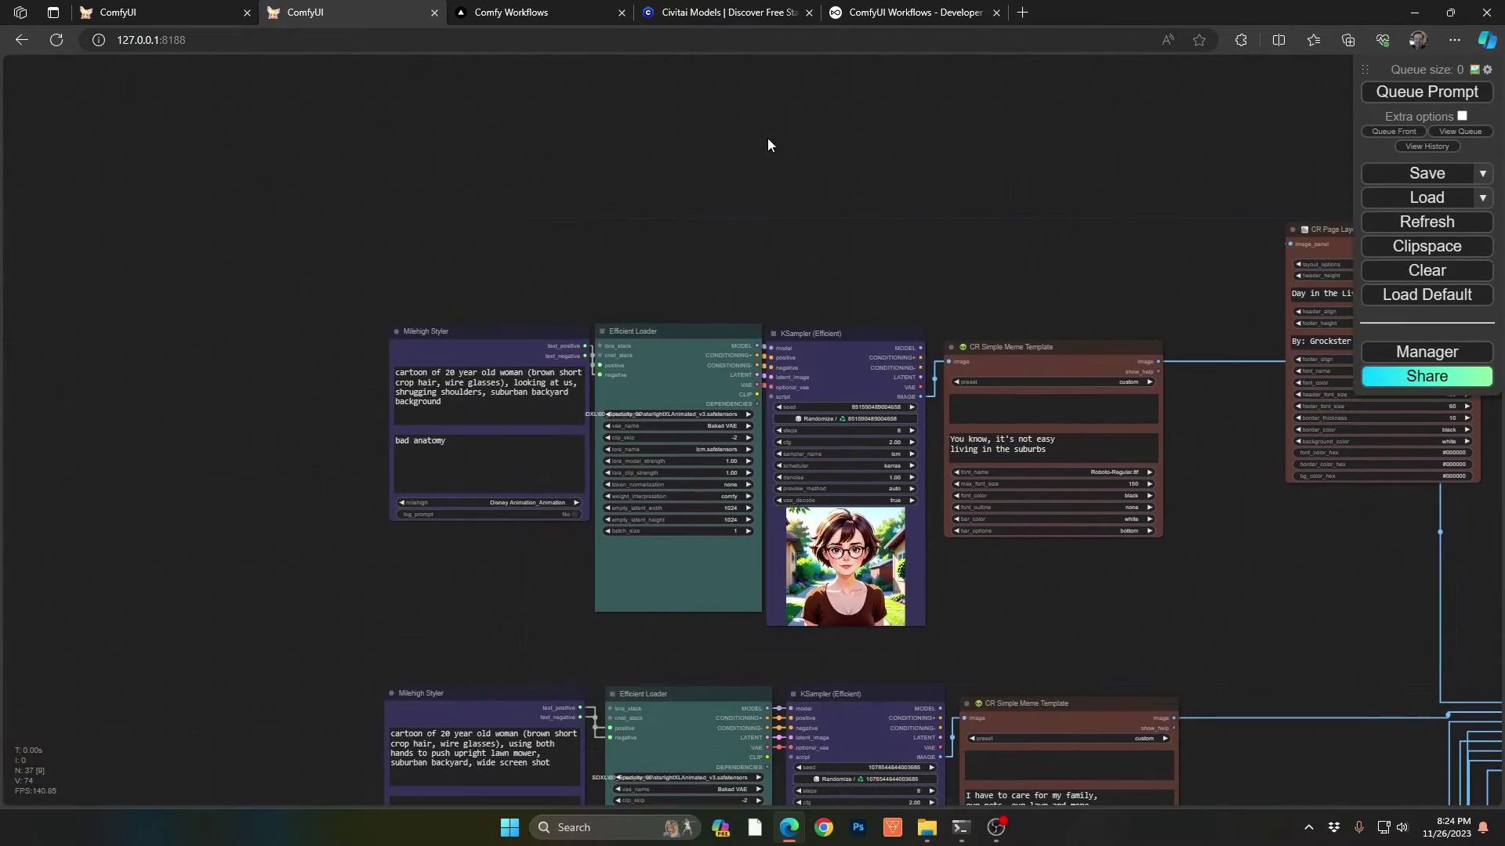
{"action": "left_click_drag", "start_coordinate": [300, 448], "coordinate": [258, 286]}
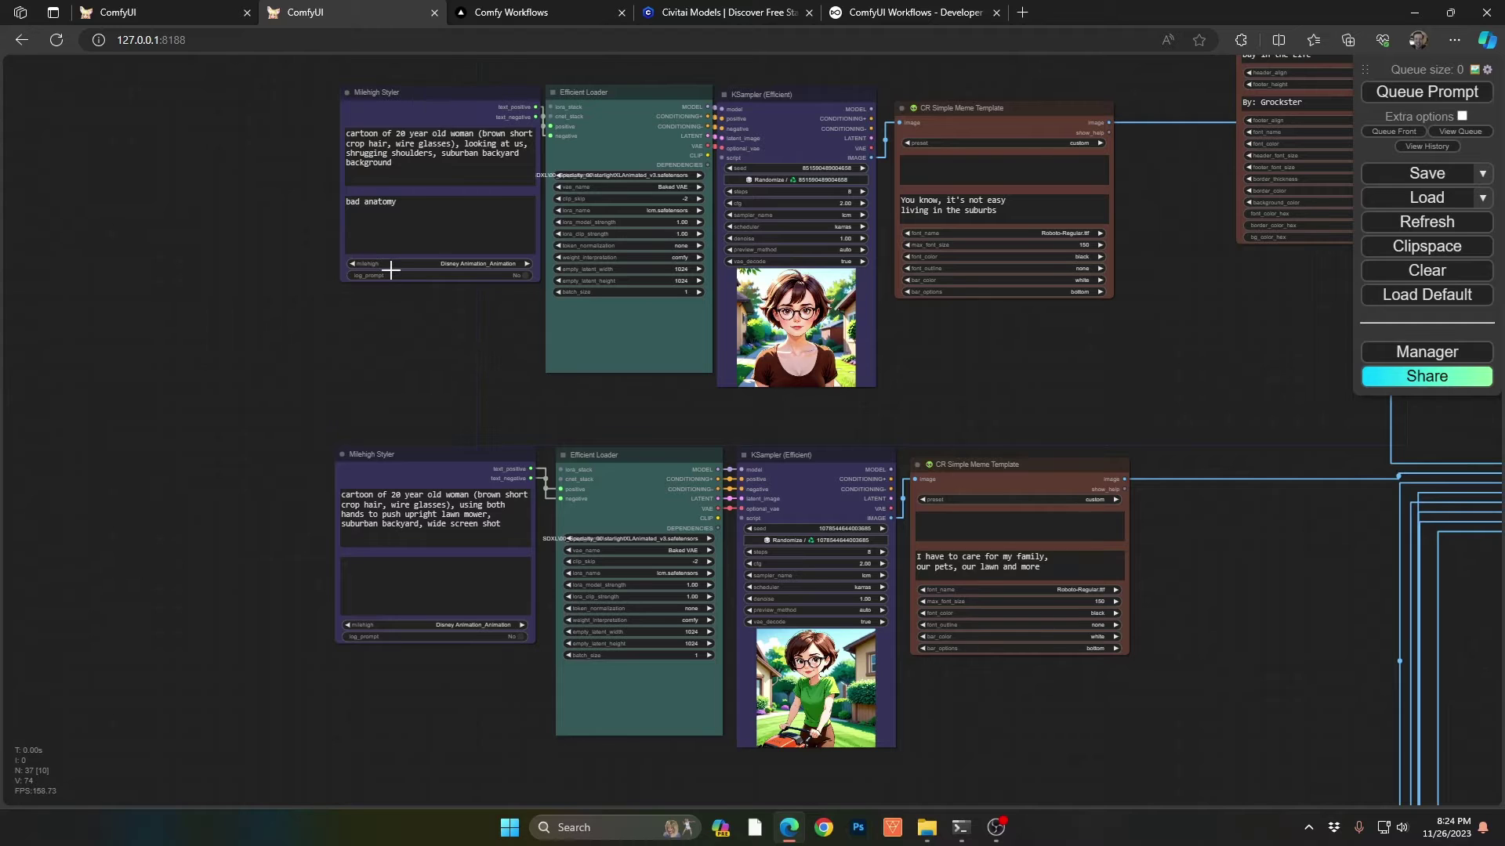
{"action": "scroll", "coordinate": [327, 355], "scroll_direction": "down", "scroll_amount": 4}
{"action": "left_click_drag", "start_coordinate": [279, 473], "coordinate": [341, 213]}
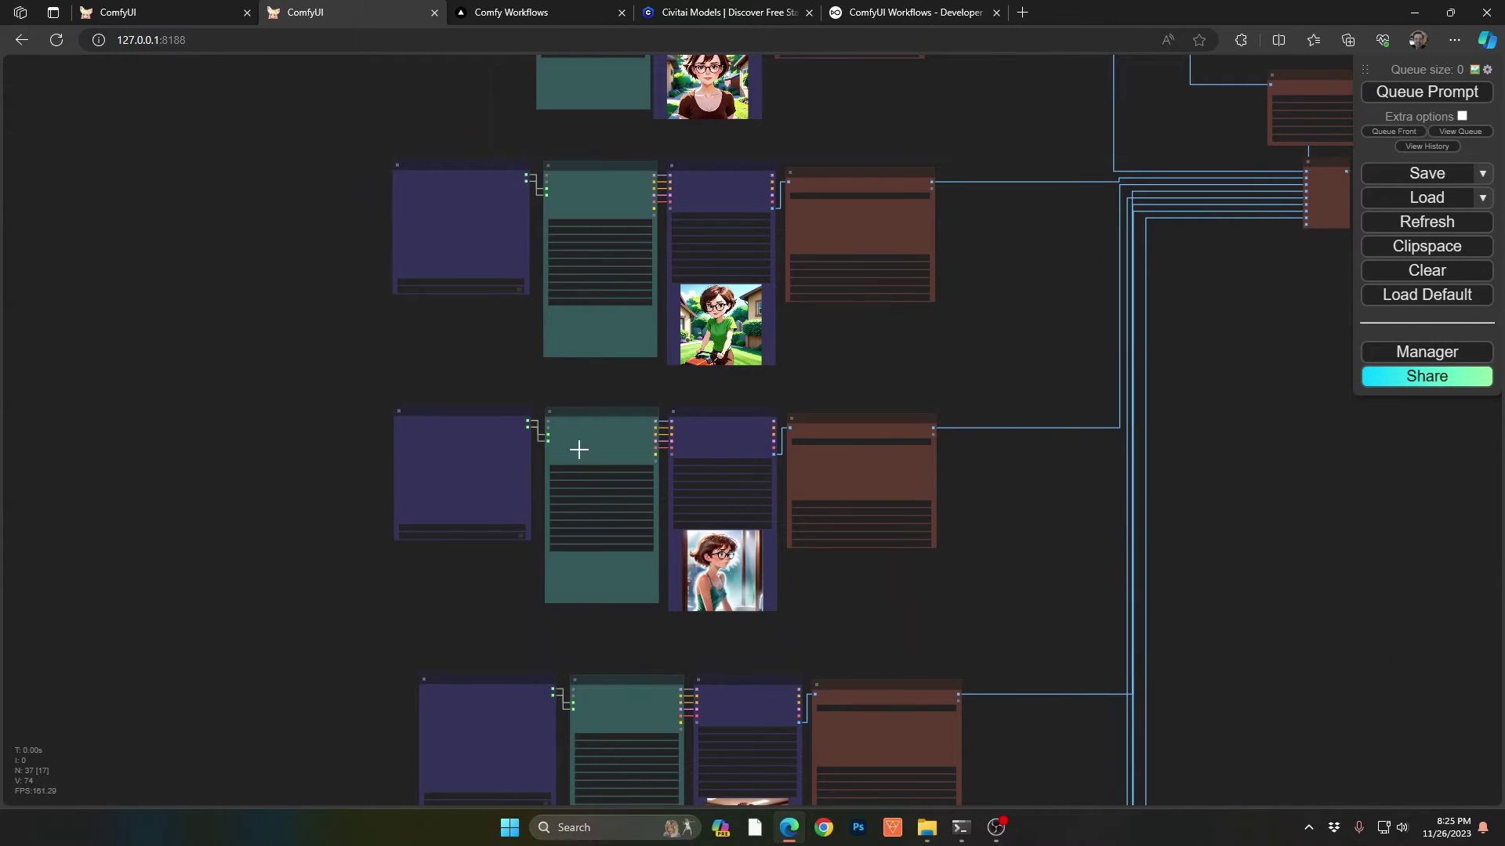
Inspect the Disney Animation style setting and lawn-mower prompt, then return to the first panel.
{"action": "scroll", "coordinate": [379, 235], "scroll_direction": "up", "scroll_amount": 5}
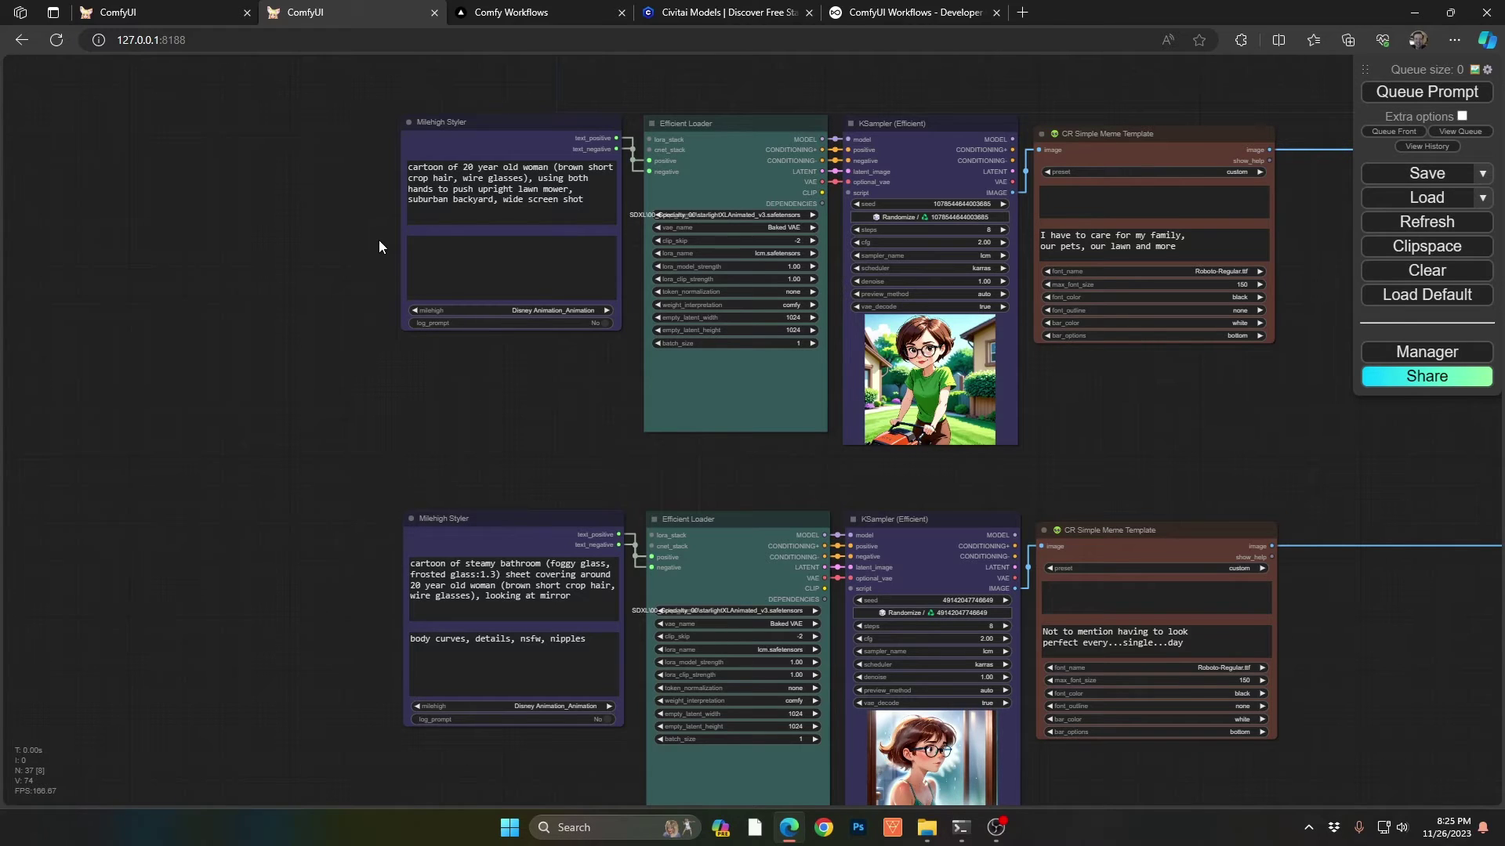
{"action": "scroll", "coordinate": [946, 403], "scroll_direction": "up", "scroll_amount": 9}
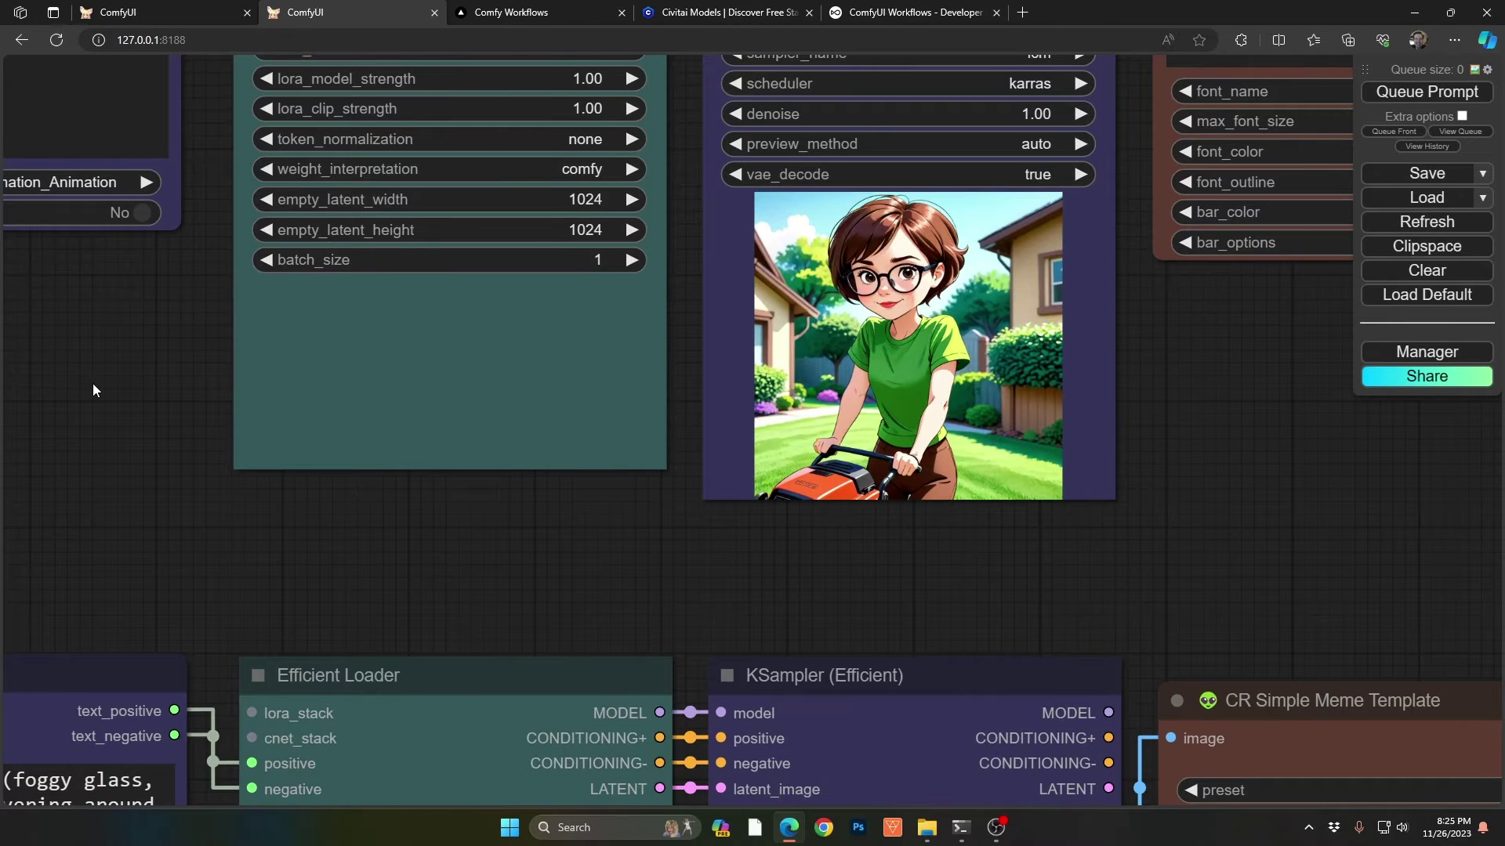
{"action": "left_click_drag", "start_coordinate": [90, 388], "coordinate": [513, 484]}
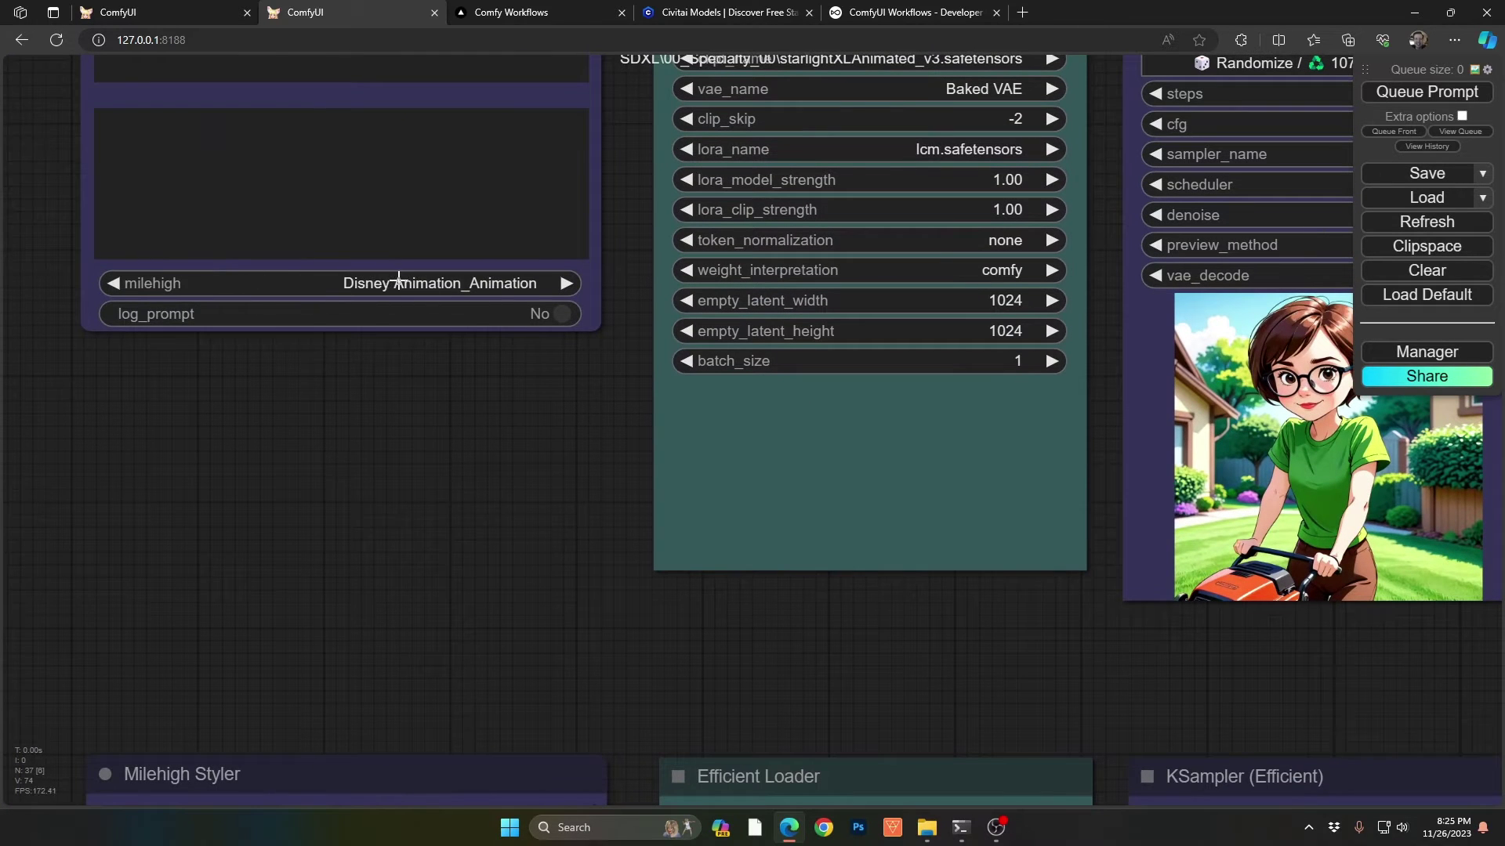
{"action": "left_click_drag", "start_coordinate": [548, 441], "coordinate": [439, 631]}
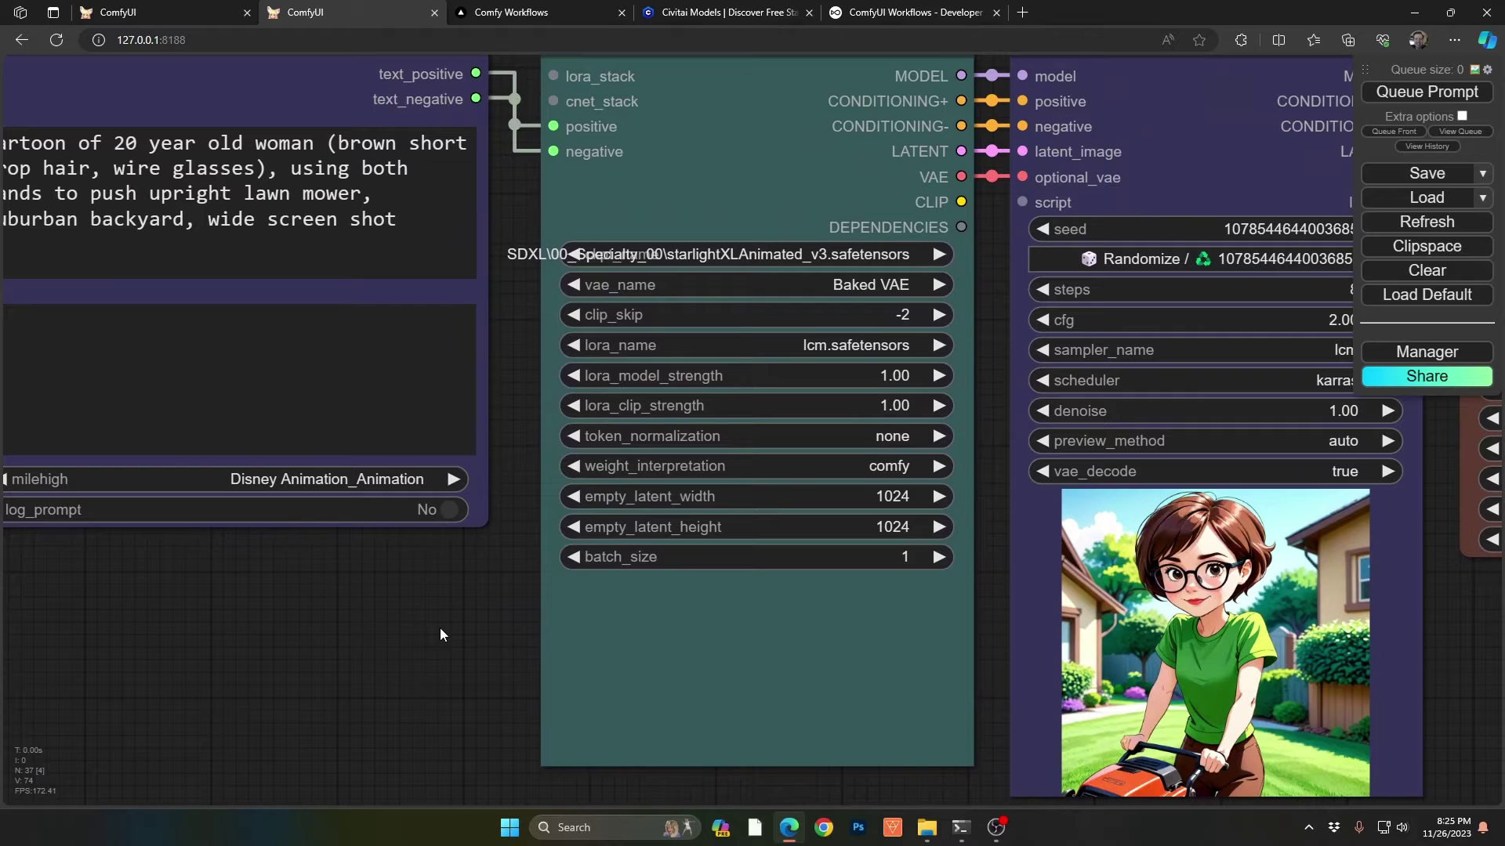
{"action": "scroll", "coordinate": [453, 594], "scroll_direction": "down", "scroll_amount": 6}
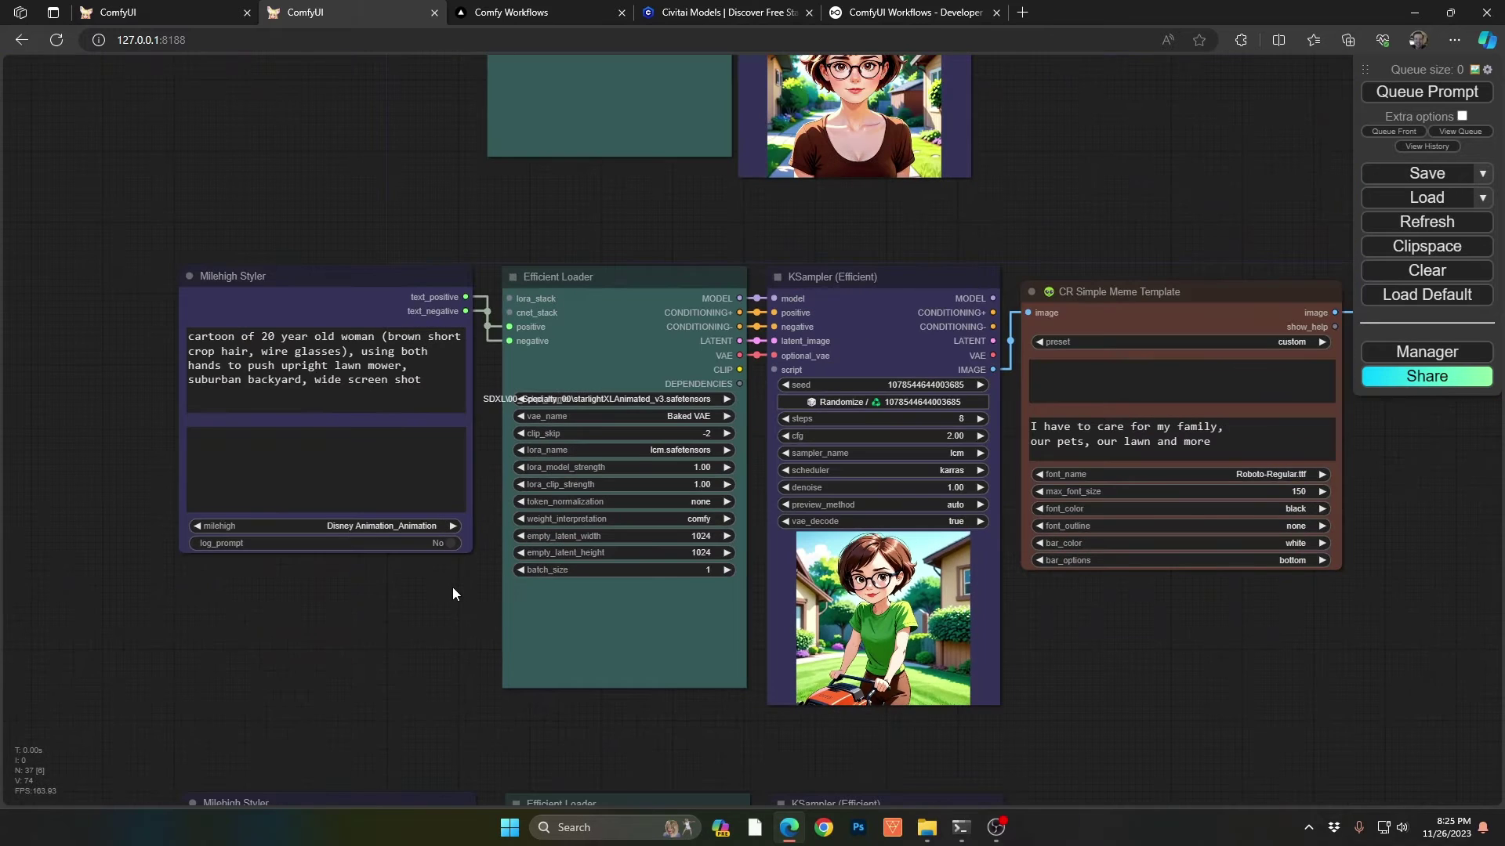
{"action": "left_click_drag", "start_coordinate": [369, 191], "coordinate": [422, 501]}
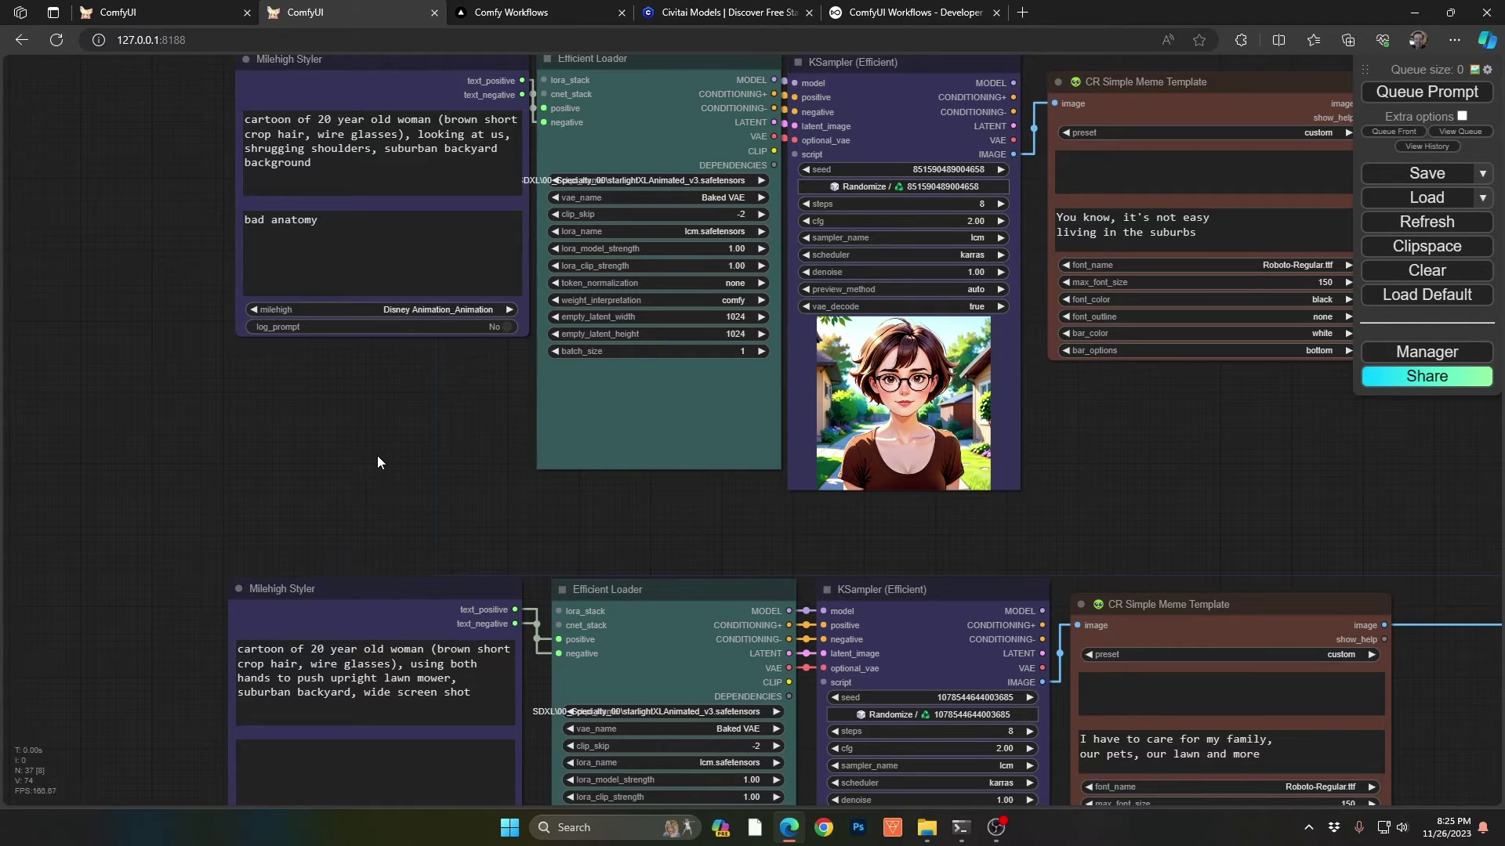
Move down through the panel rows to the super-hero panel and its SUPER Mom caption node.
{"action": "scroll", "coordinate": [279, 566], "scroll_direction": "down", "scroll_amount": 8}
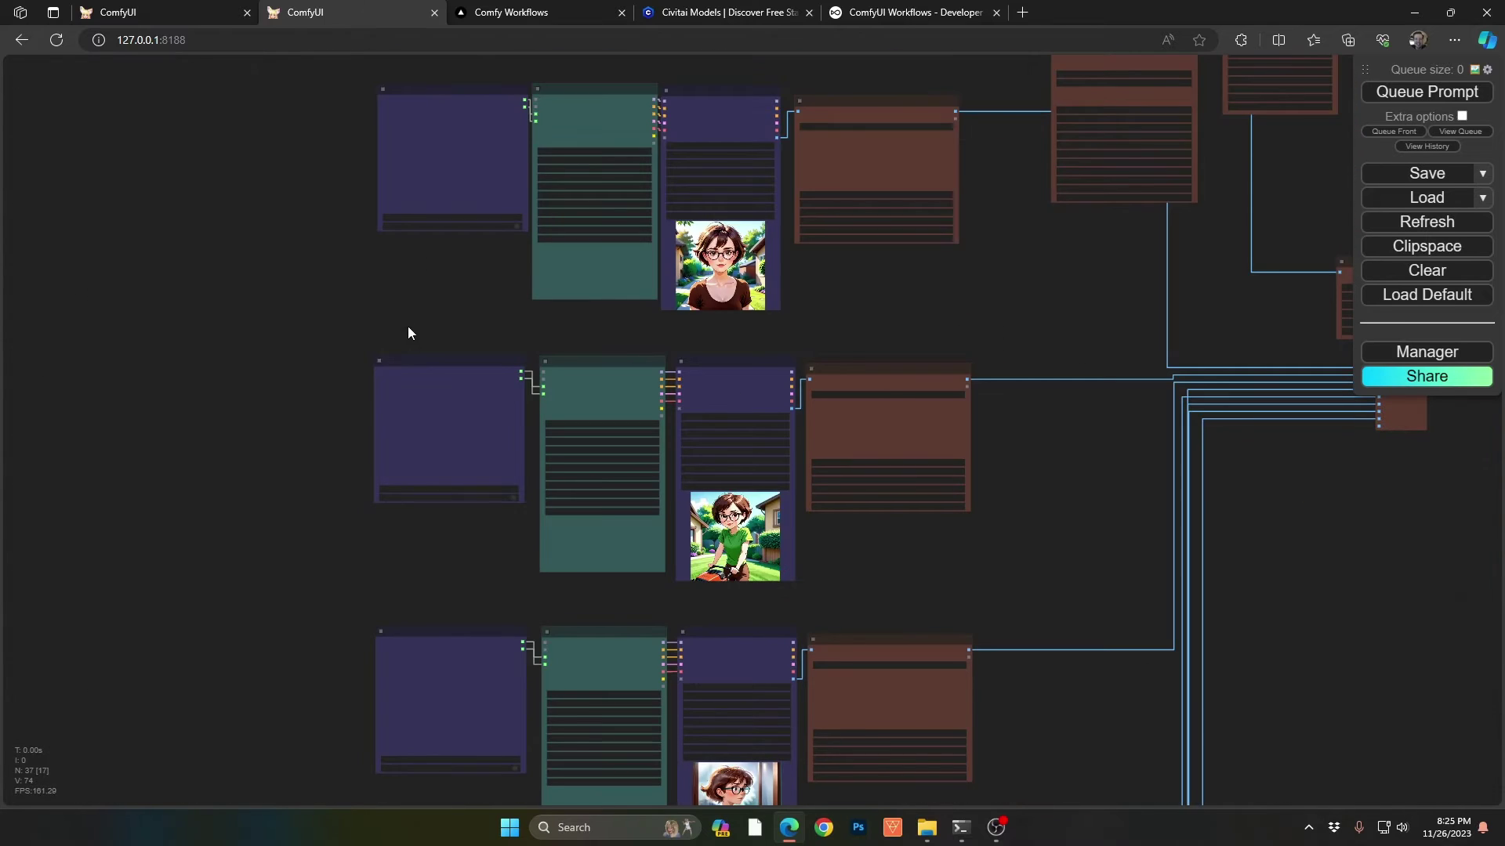
{"action": "scroll", "coordinate": [303, 560], "scroll_direction": "down", "scroll_amount": 10}
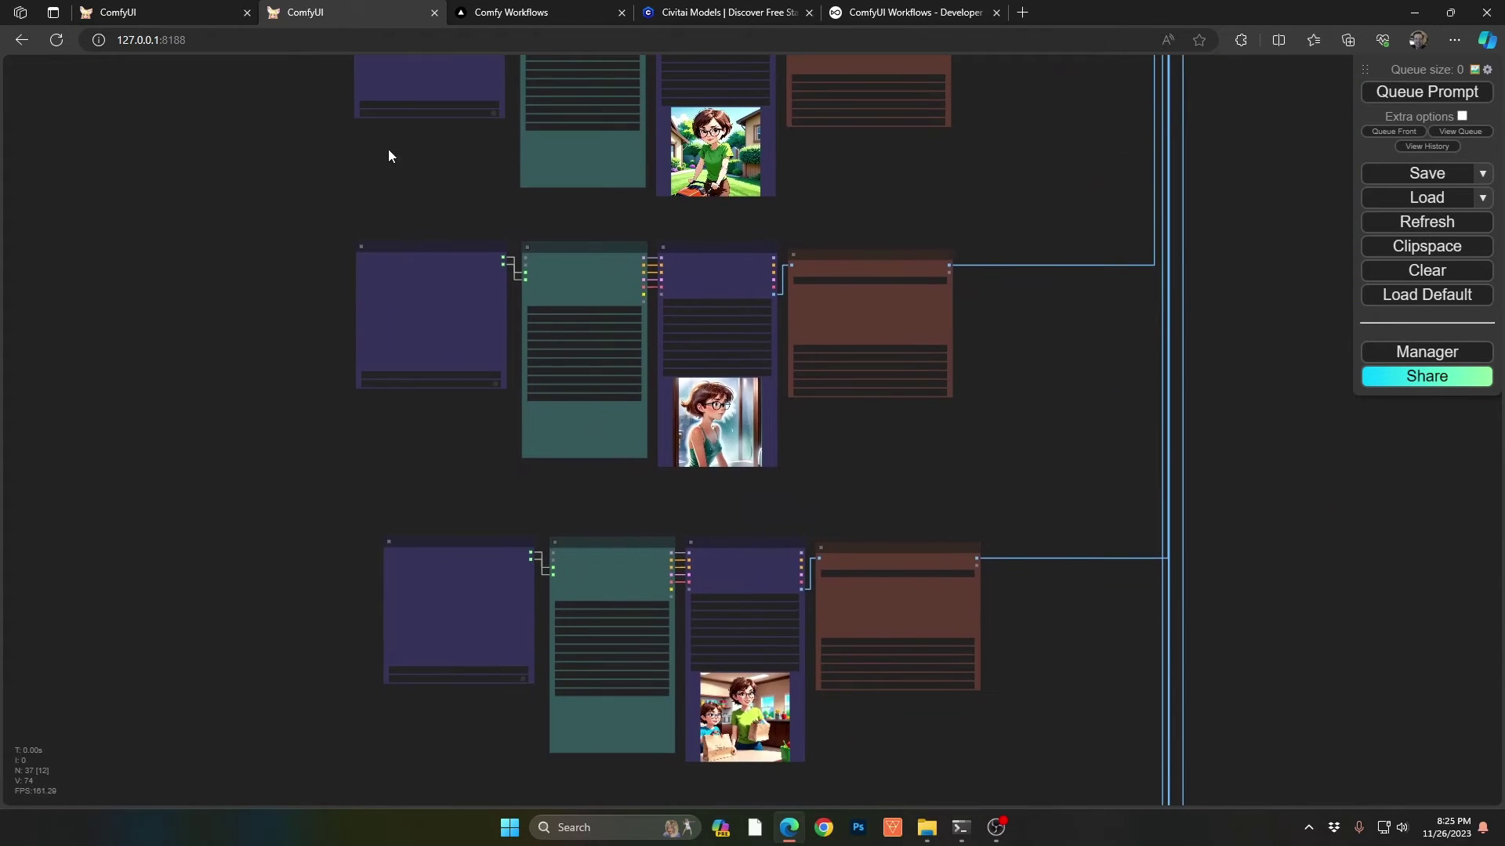
{"action": "left_click_drag", "start_coordinate": [352, 481], "coordinate": [329, 175]}
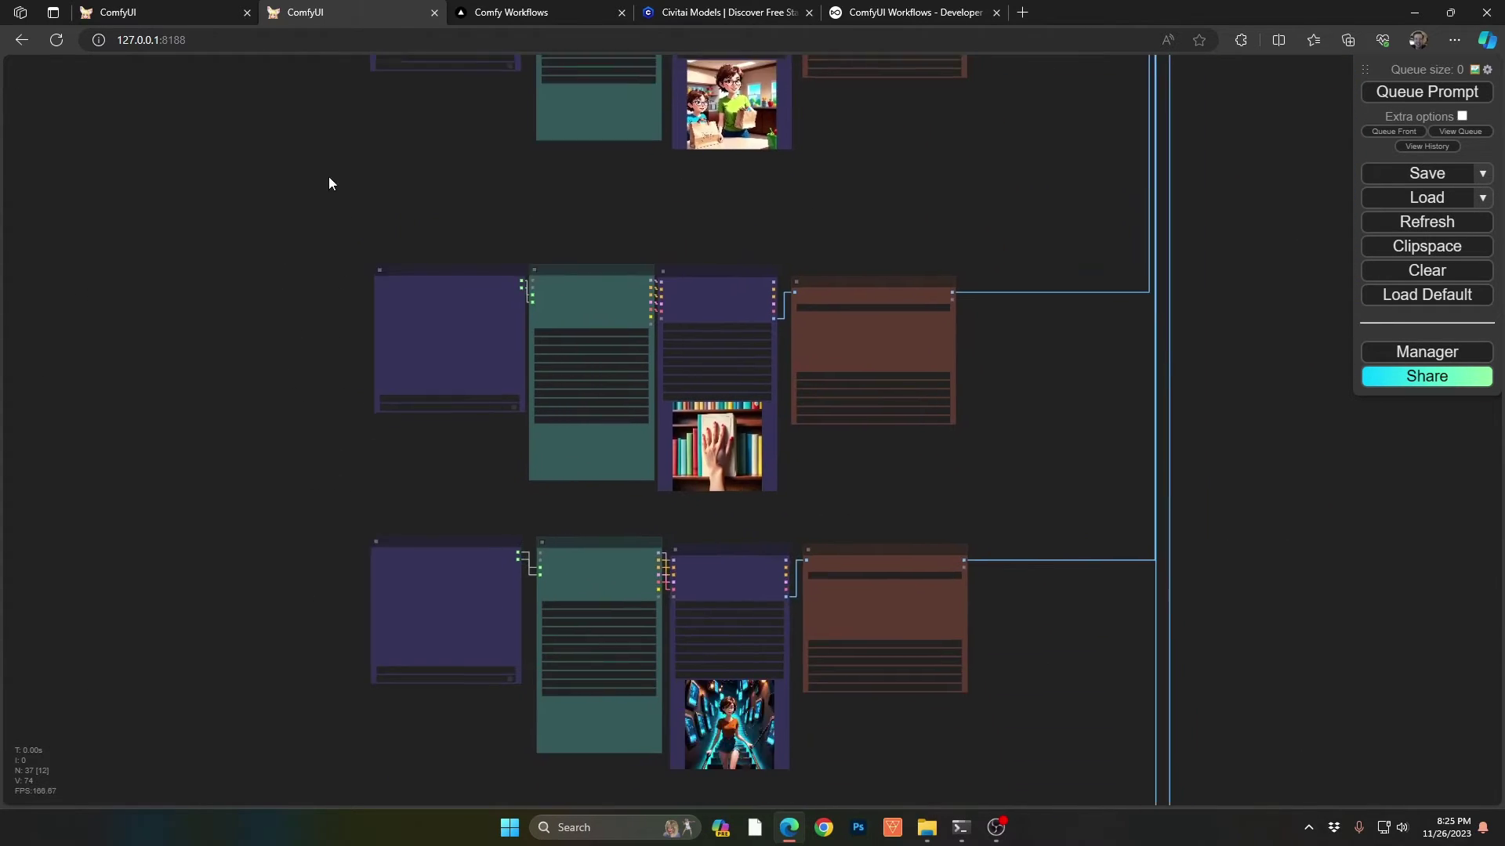
{"action": "left_click_drag", "start_coordinate": [374, 511], "coordinate": [291, 182]}
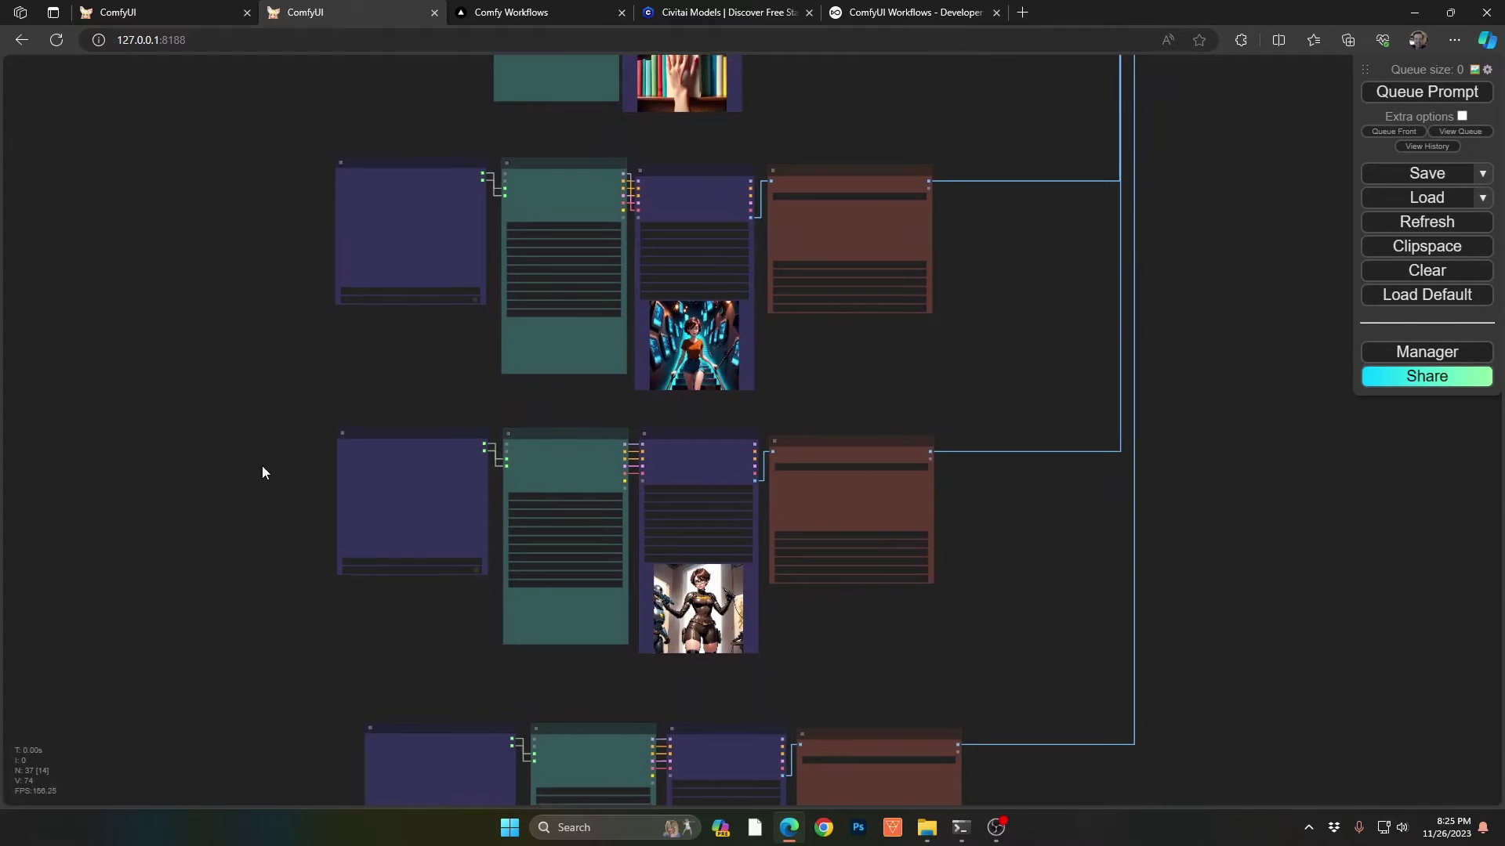
{"action": "left_click_drag", "start_coordinate": [266, 445], "coordinate": [260, 146]}
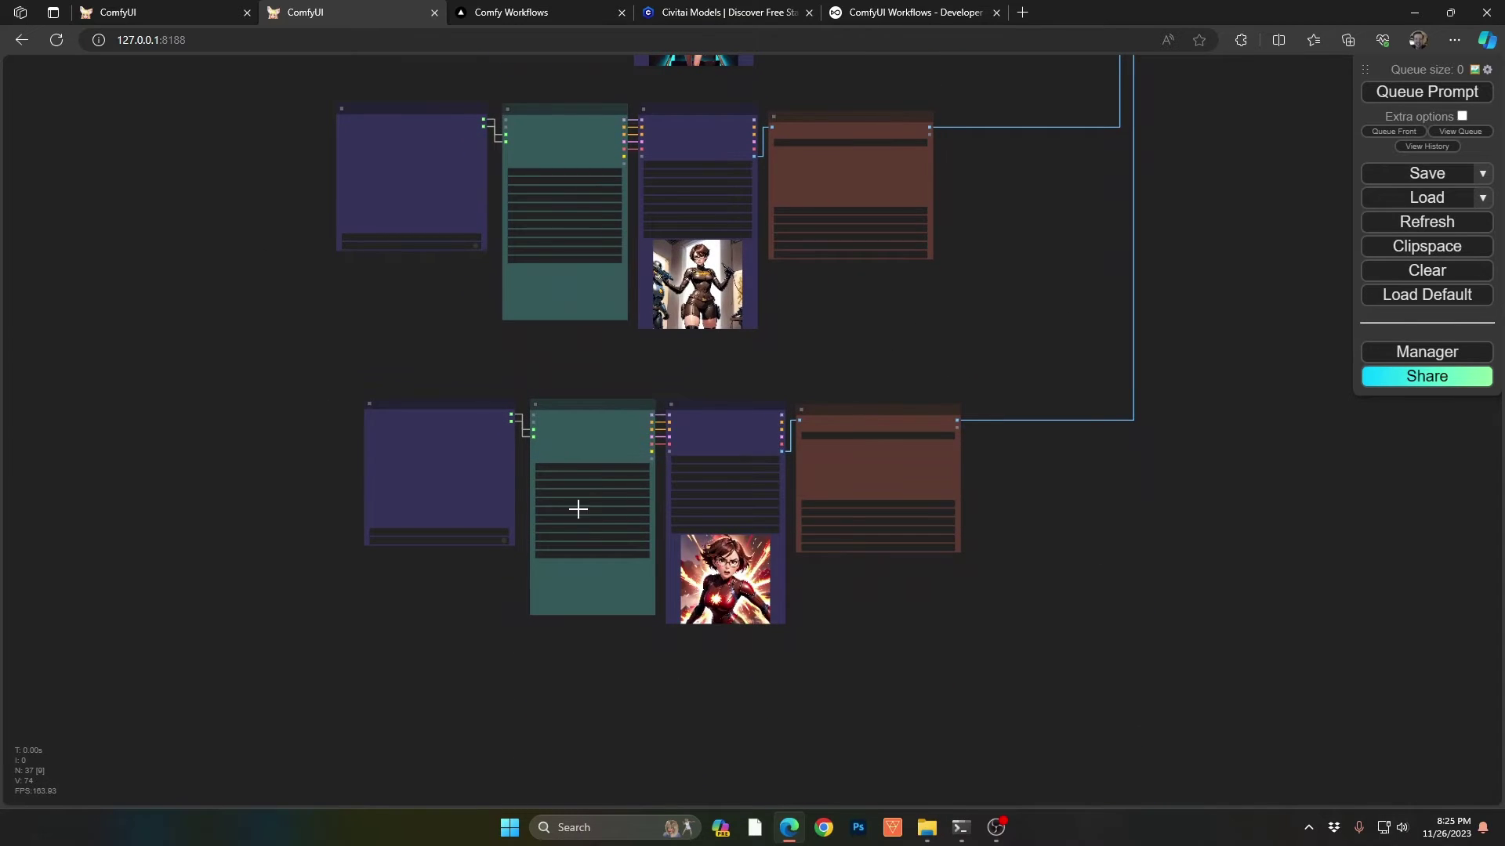
{"action": "scroll", "coordinate": [501, 521], "scroll_direction": "up", "scroll_amount": 1}
{"action": "scroll", "coordinate": [223, 514], "scroll_direction": "up", "scroll_amount": 9}
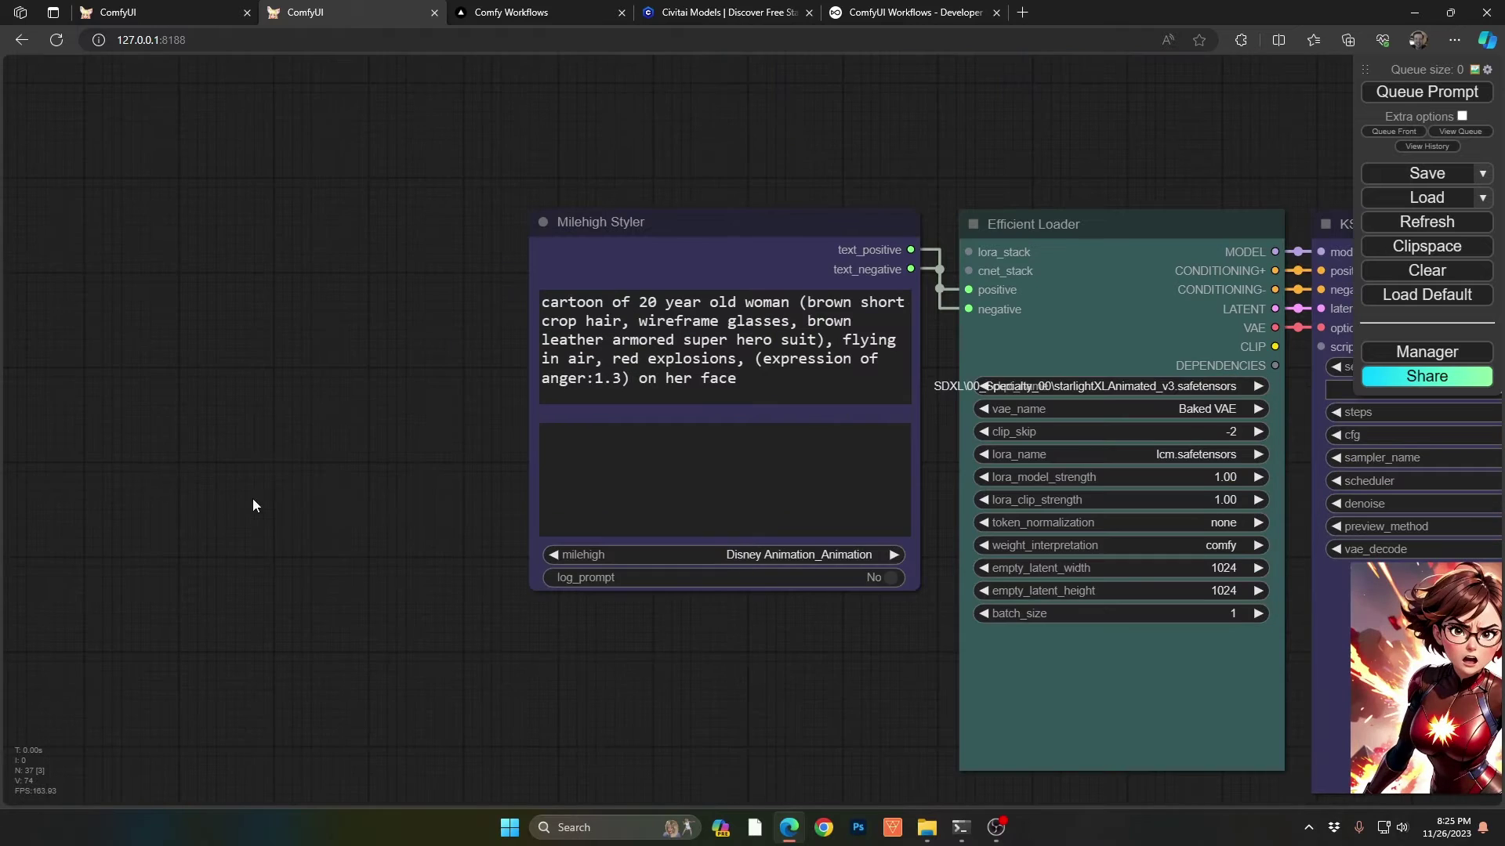
{"action": "left_click_drag", "start_coordinate": [280, 486], "coordinate": [3, 437]}
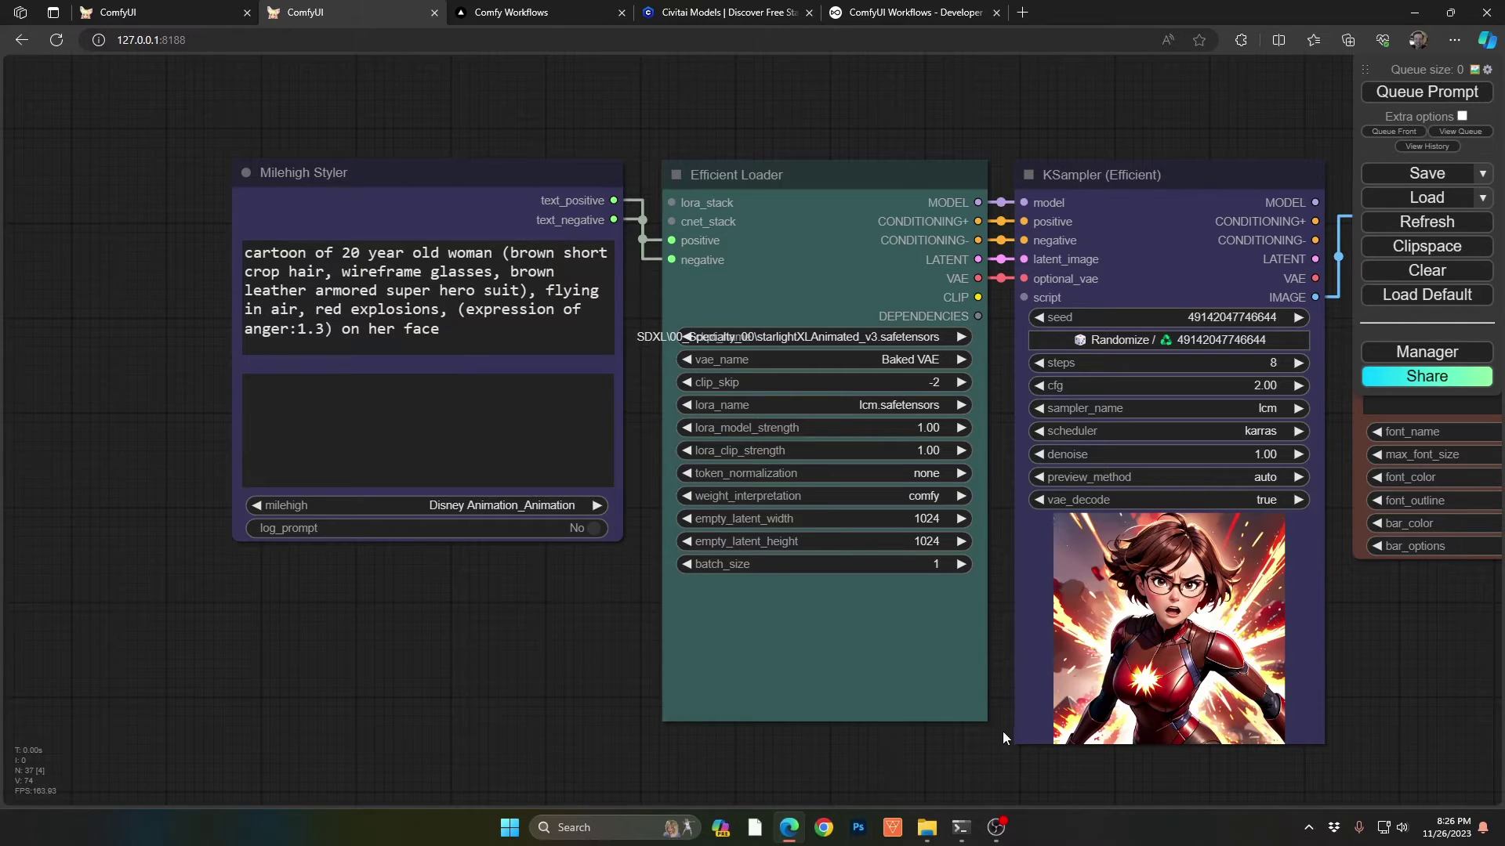
{"action": "left_click_drag", "start_coordinate": [1000, 736], "coordinate": [430, 641]}
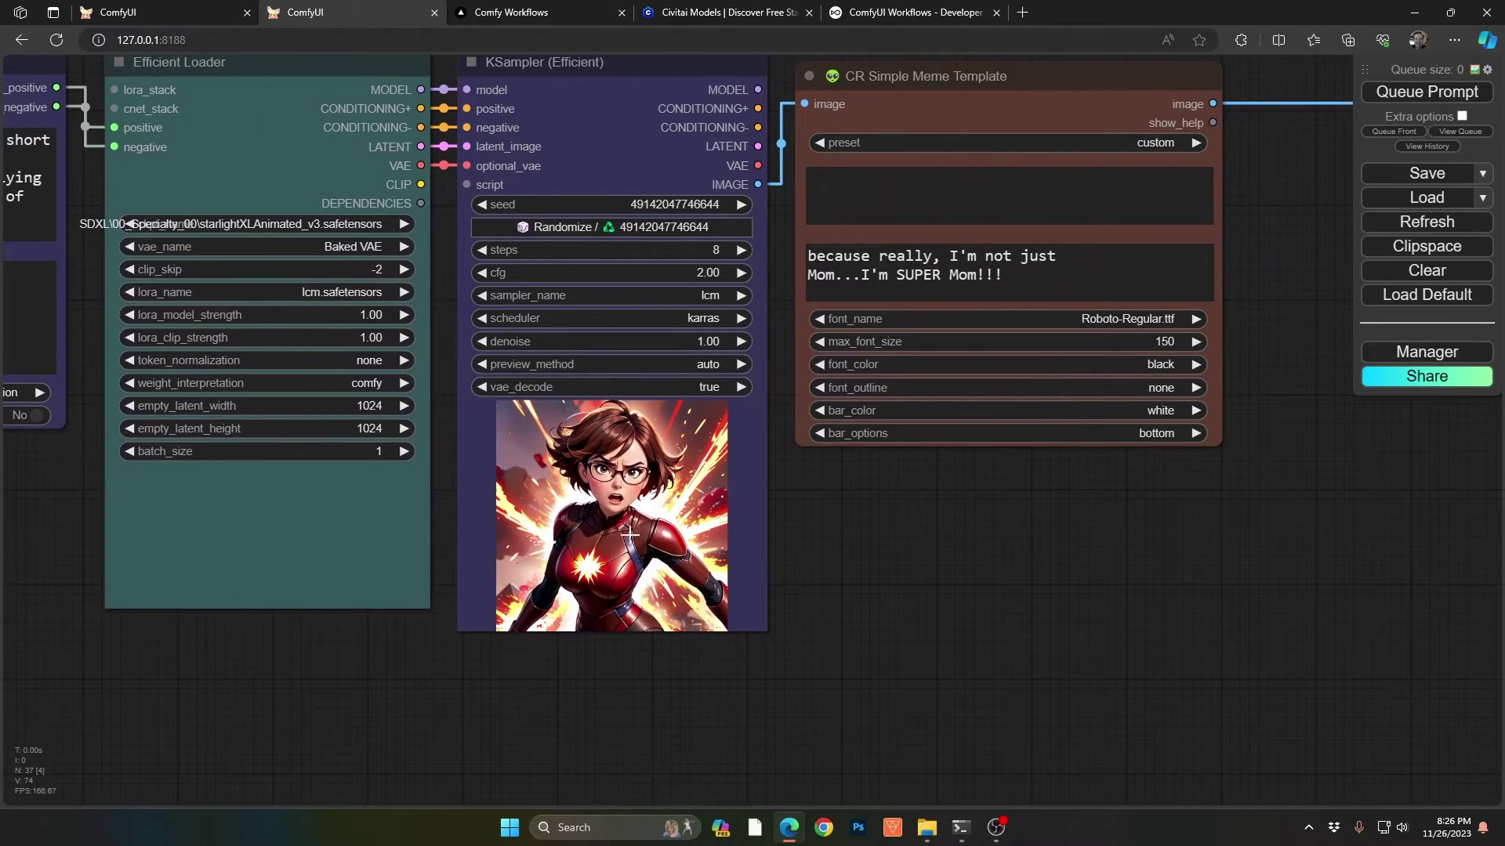
{"action": "left_click_drag", "start_coordinate": [1157, 536], "coordinate": [967, 821]}
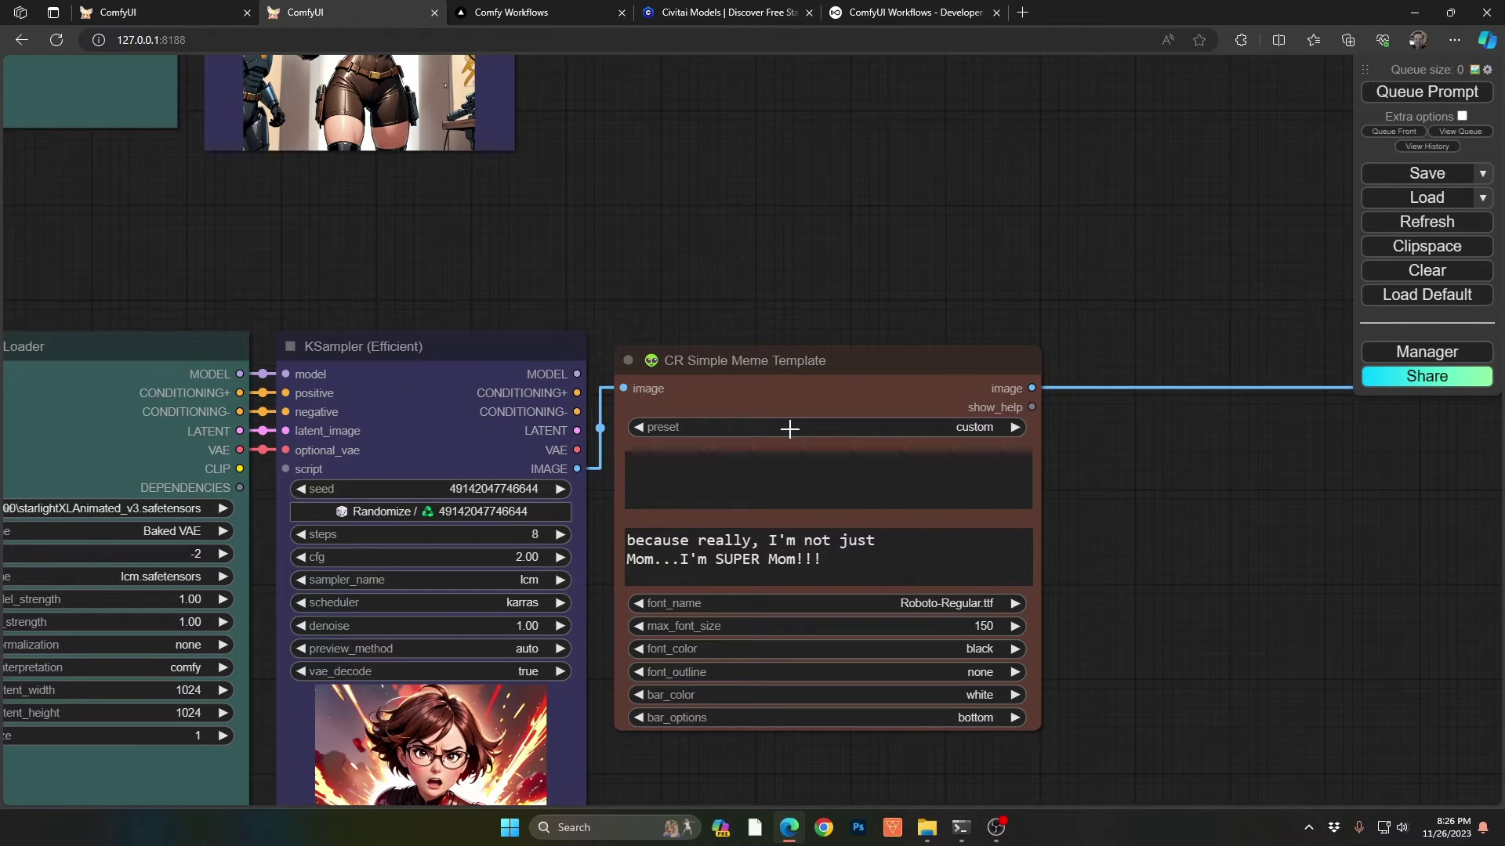
{"action": "left_click_drag", "start_coordinate": [1137, 615], "coordinate": [1128, 412]}
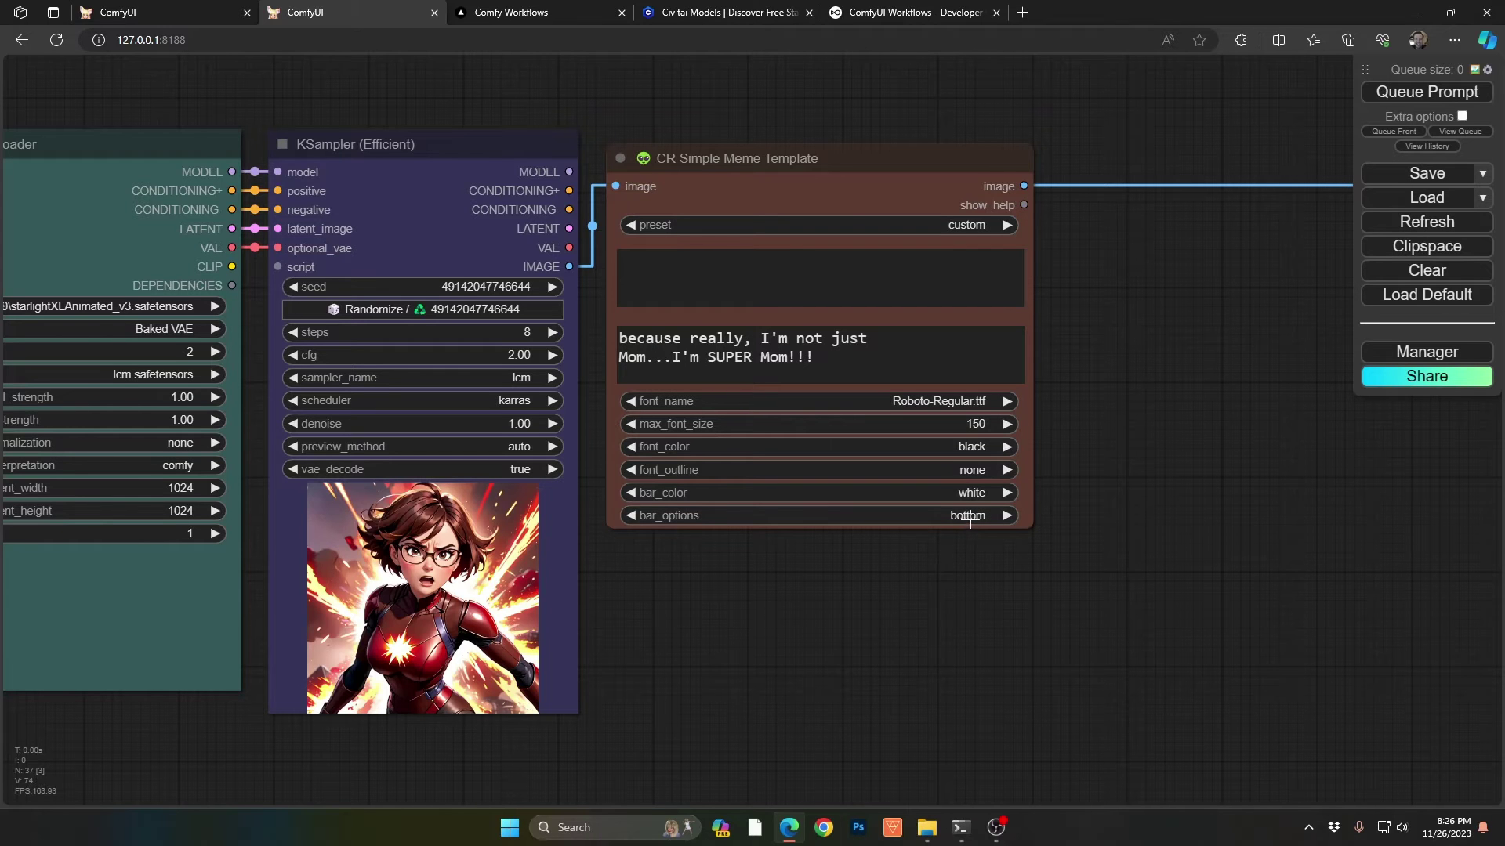
Pan back past the bookshelf, tunnel, lawn-mower and mirror rows toward the Make Image Batch node.
{"action": "scroll", "coordinate": [1056, 473], "scroll_direction": "down", "scroll_amount": 5}
{"action": "left_click_drag", "start_coordinate": [1207, 359], "coordinate": [1177, 552]}
{"action": "left_click_drag", "start_coordinate": [1137, 59], "coordinate": [1126, 280]}
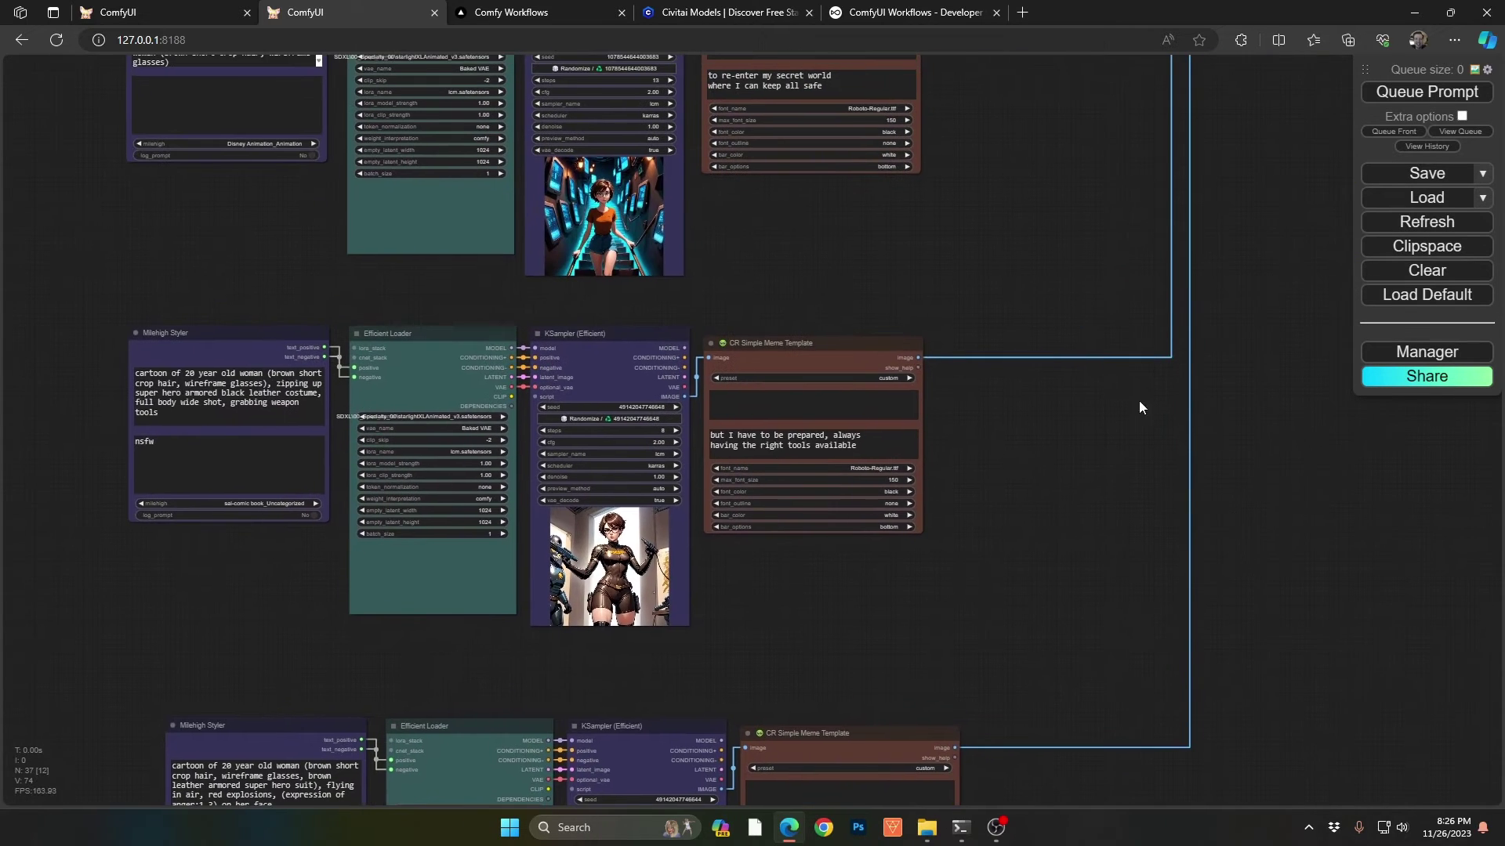
{"action": "left_click_drag", "start_coordinate": [1120, 141], "coordinate": [1061, 453]}
{"action": "left_click_drag", "start_coordinate": [1058, 156], "coordinate": [1054, 431]}
{"action": "left_click_drag", "start_coordinate": [1054, 126], "coordinate": [991, 623]}
{"action": "left_click_drag", "start_coordinate": [989, 163], "coordinate": [990, 551]}
{"action": "left_click_drag", "start_coordinate": [963, 205], "coordinate": [913, 593]}
{"action": "left_click_drag", "start_coordinate": [1126, 433], "coordinate": [839, 474]}
{"action": "scroll", "coordinate": [978, 383], "scroll_direction": "up", "scroll_amount": 8}
{"action": "scroll", "coordinate": [991, 376], "scroll_direction": "up", "scroll_amount": 4}
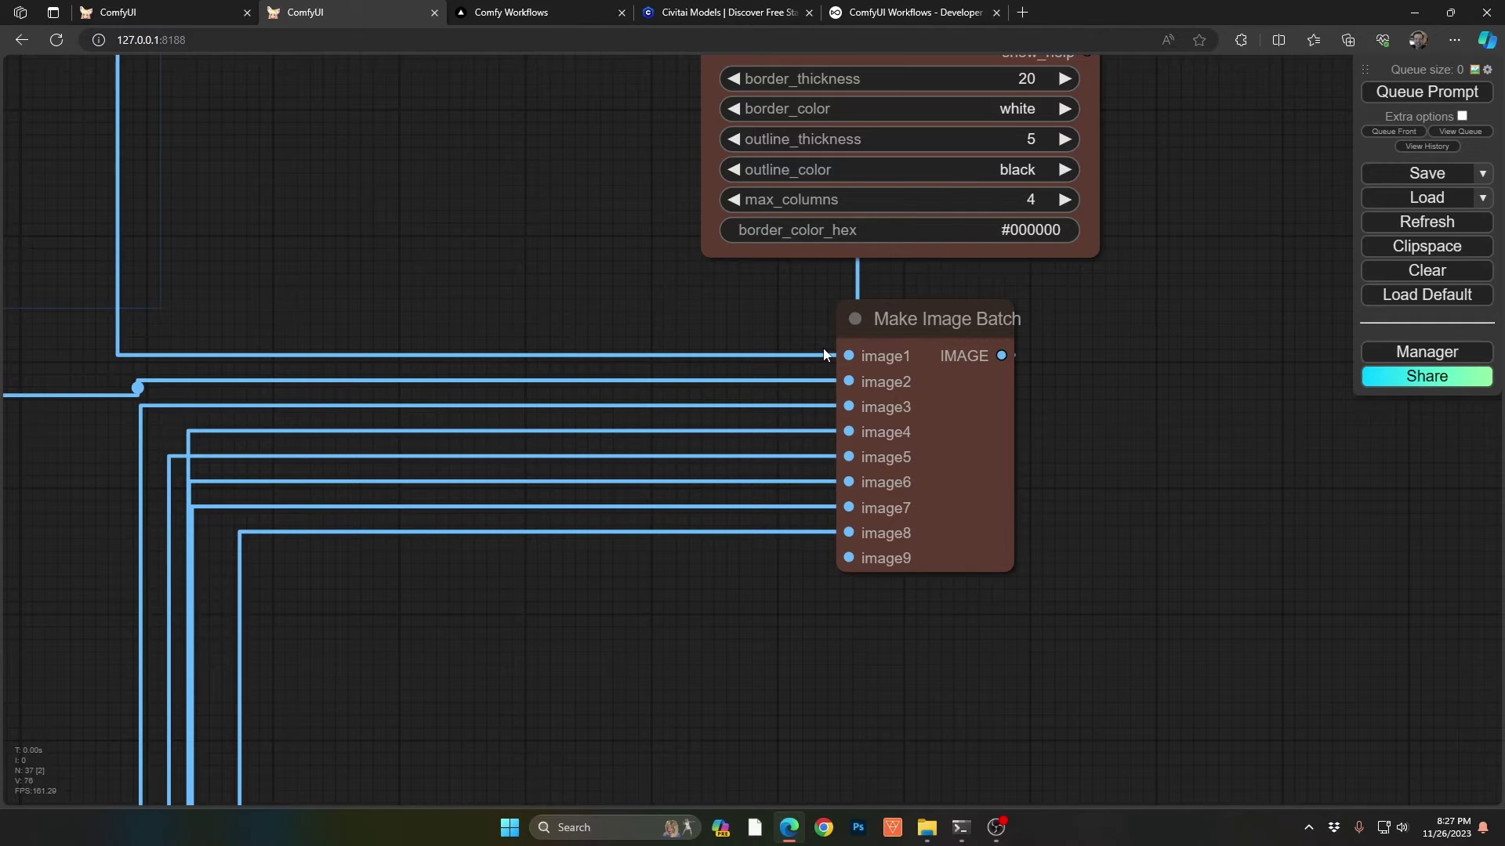
Pan down to show the CR Image Grid Panel node fully above Make Image Batch.
{"action": "left_click_drag", "start_coordinate": [1142, 363], "coordinate": [1137, 560]}
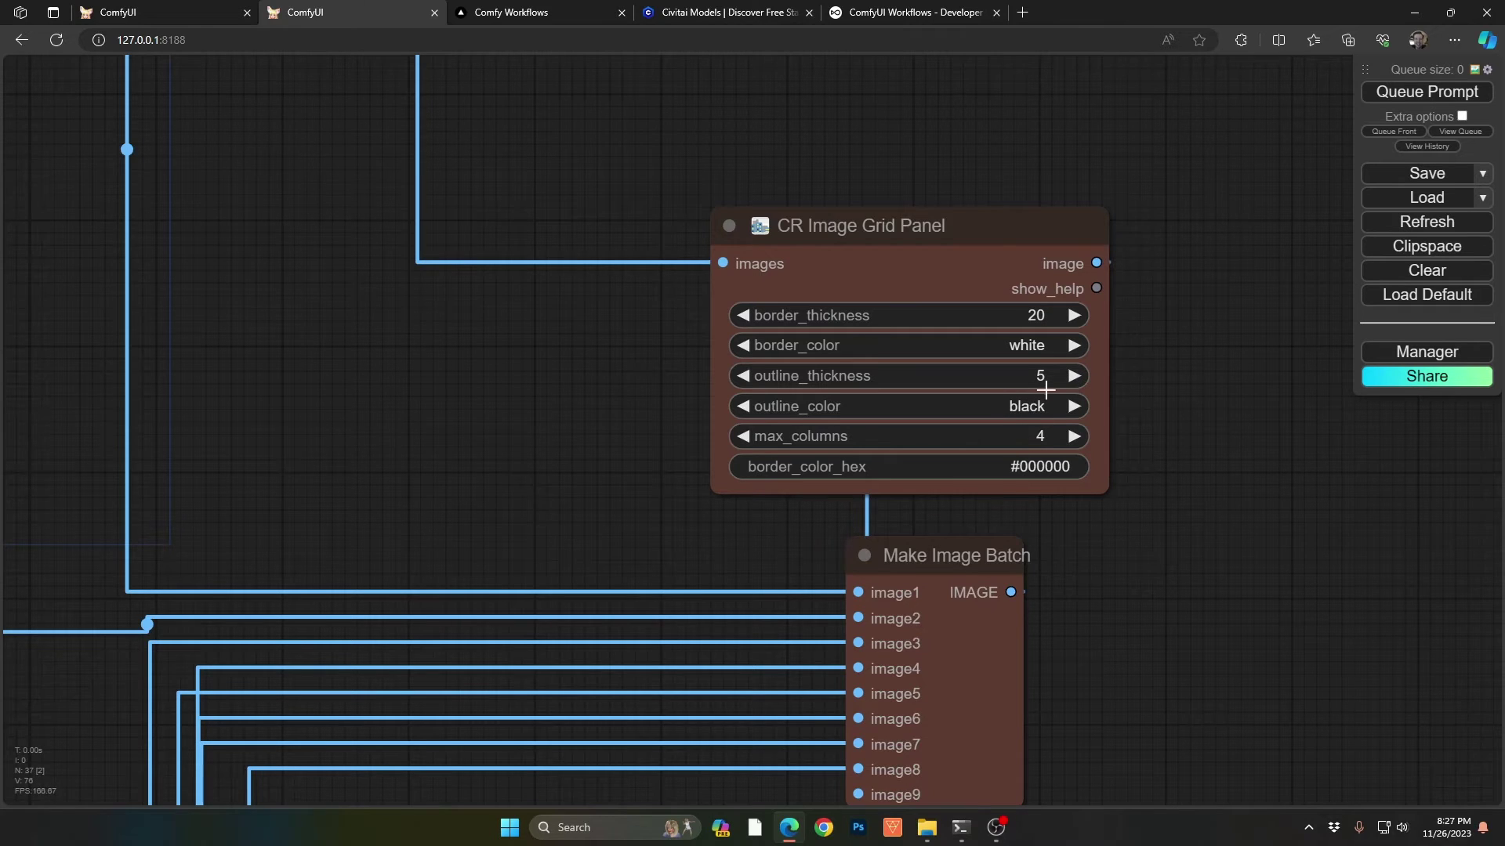
View the Preview Bridge eight-panel comic grid, then the CR Page Layout and CR Image Border nodes.
{"action": "left_click_drag", "start_coordinate": [1201, 185], "coordinate": [928, 474]}
{"action": "scroll", "coordinate": [1212, 370], "scroll_direction": "down", "scroll_amount": 2}
{"action": "scroll", "coordinate": [1112, 429], "scroll_direction": "up", "scroll_amount": 1}
{"action": "scroll", "coordinate": [733, 341], "scroll_direction": "up", "scroll_amount": 5}
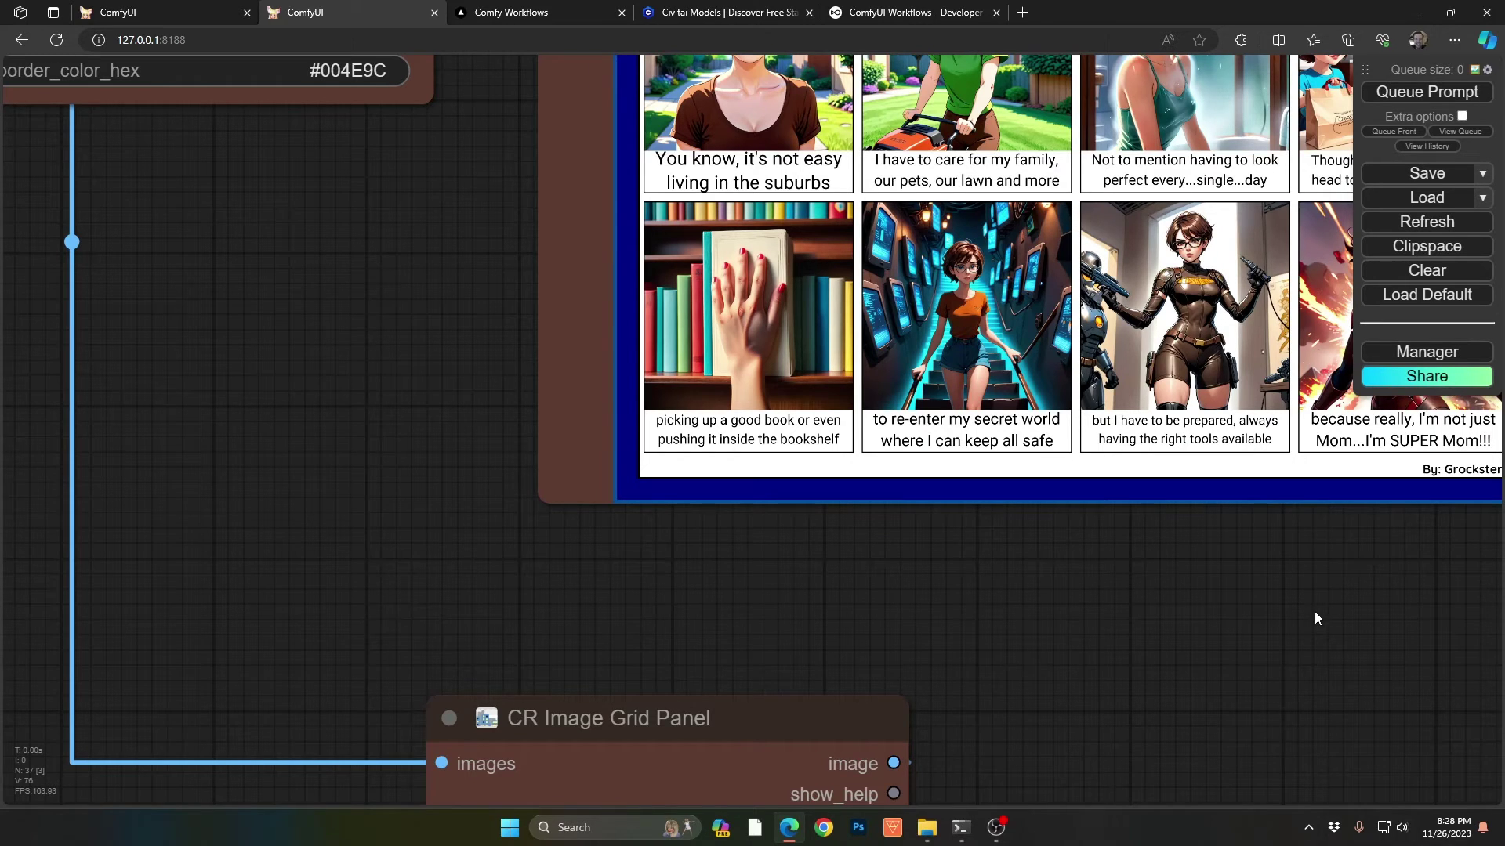
{"action": "left_click_drag", "start_coordinate": [1293, 595], "coordinate": [1233, 598]}
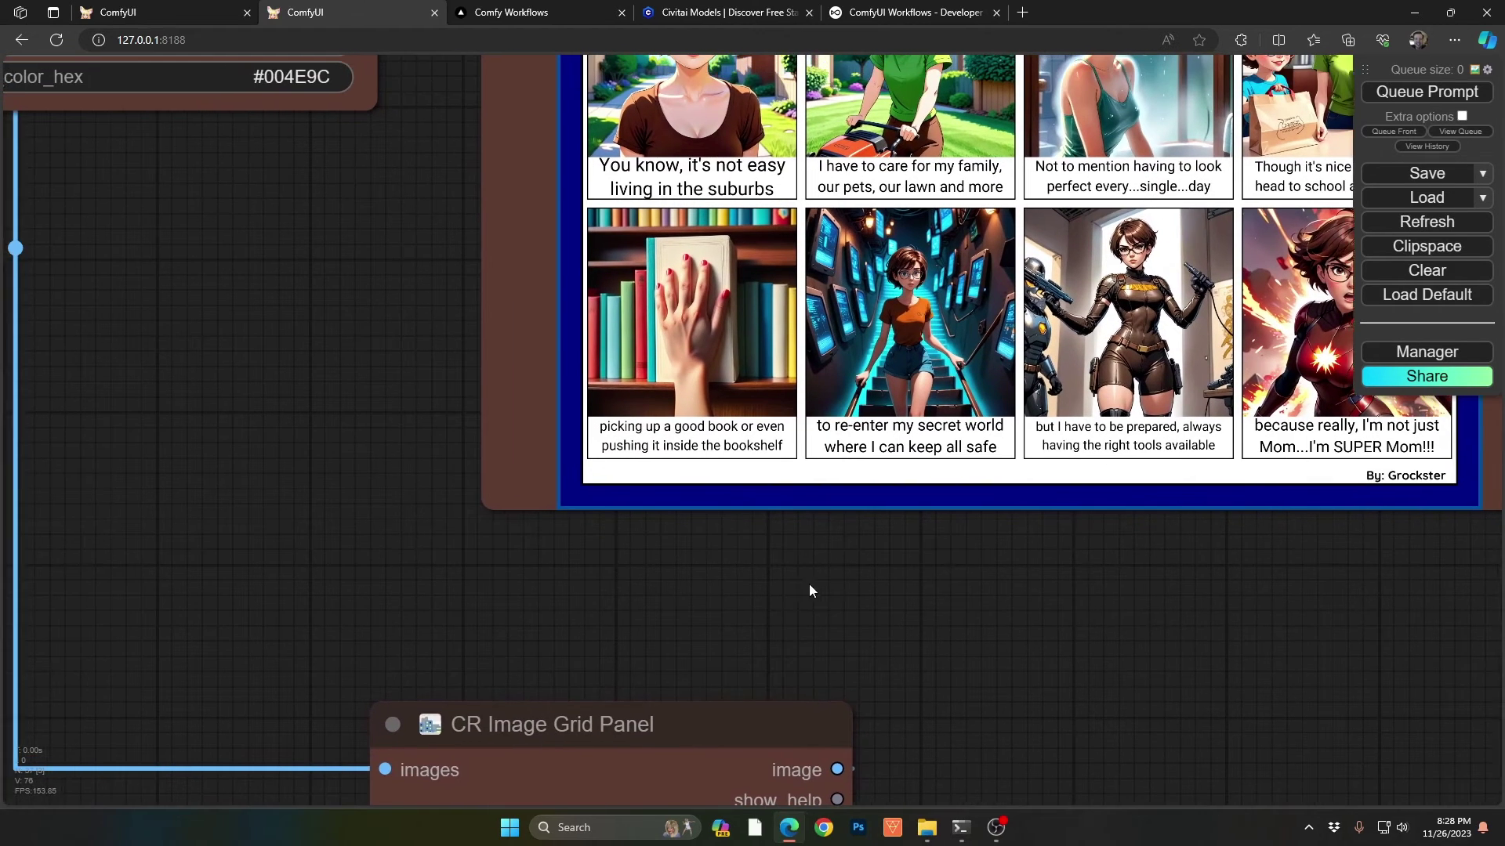
{"action": "left_click_drag", "start_coordinate": [853, 595], "coordinate": [1401, 657]}
{"action": "left_click_drag", "start_coordinate": [842, 329], "coordinate": [1250, 645]}
Move the CR Page Layout node into place and pan to the finished Day in the Life page preview.
{"action": "scroll", "coordinate": [752, 548], "scroll_direction": "down", "scroll_amount": 3}
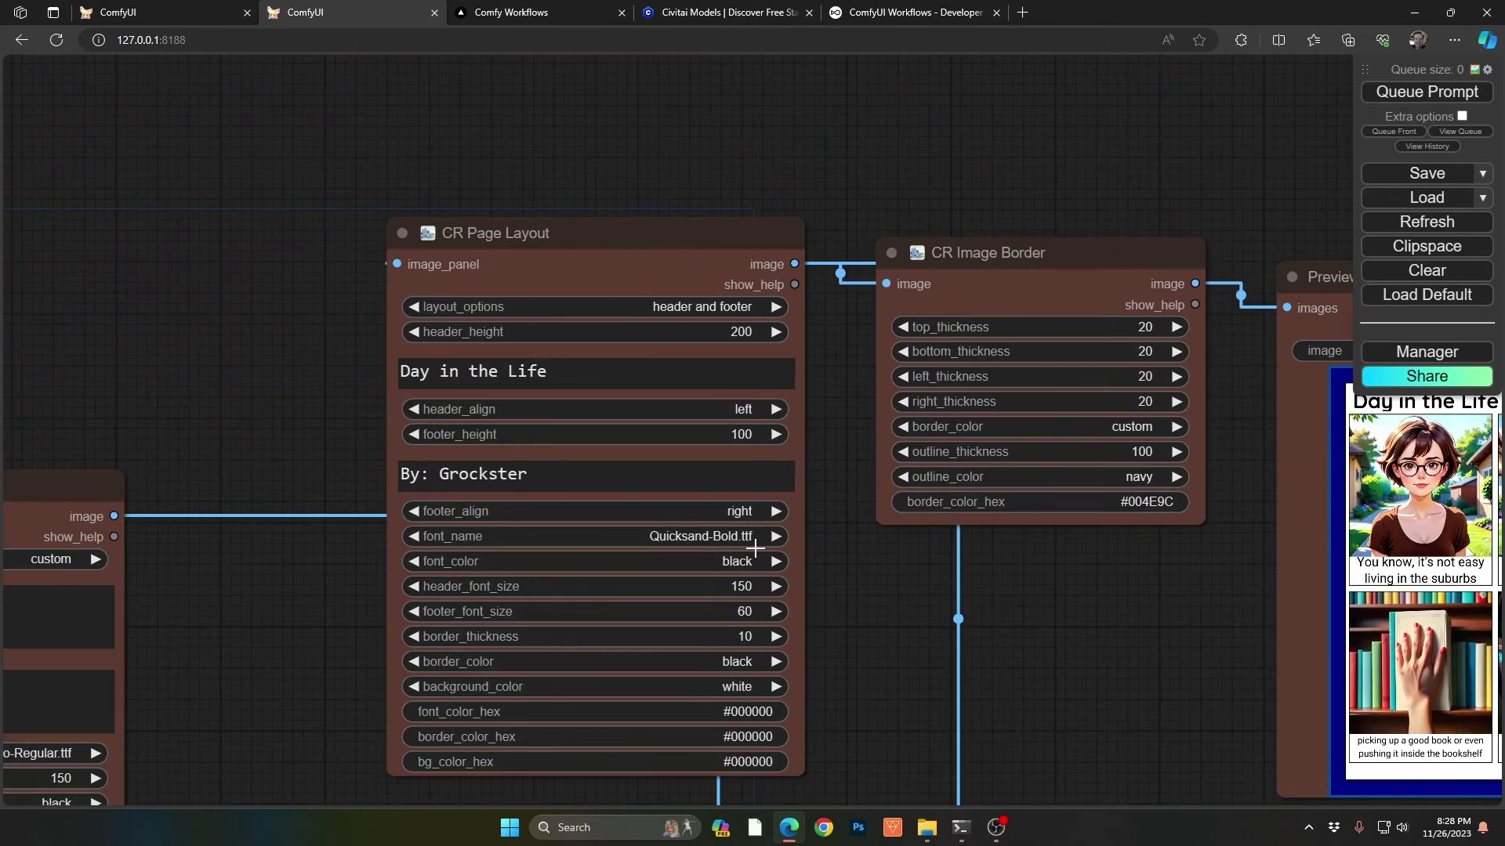
{"action": "left_click_drag", "start_coordinate": [815, 590], "coordinate": [806, 555]}
{"action": "left_click_drag", "start_coordinate": [877, 594], "coordinate": [862, 496]}
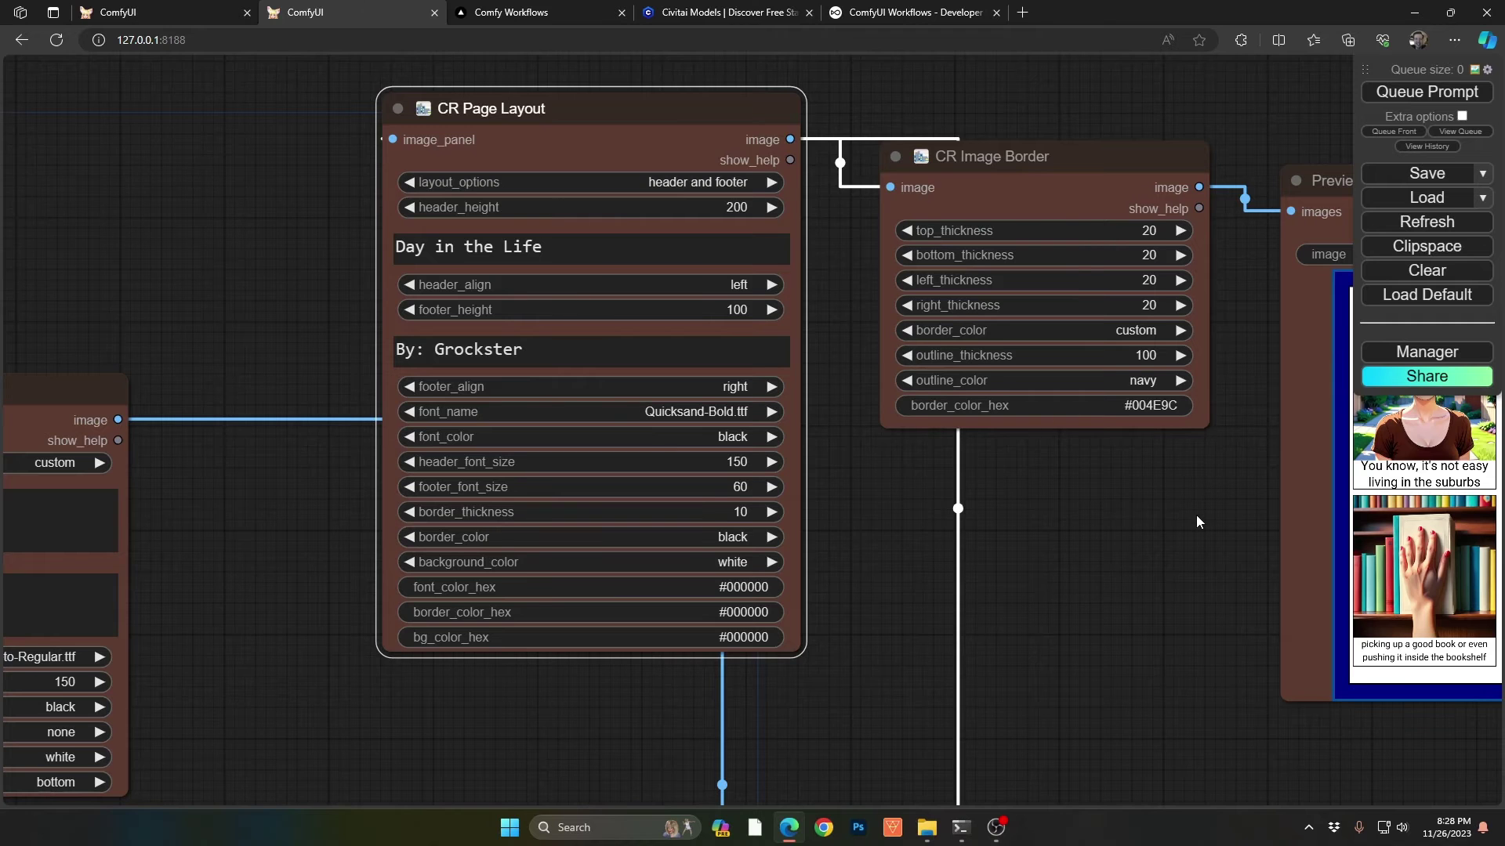
{"action": "left_click_drag", "start_coordinate": [1196, 516], "coordinate": [831, 519]}
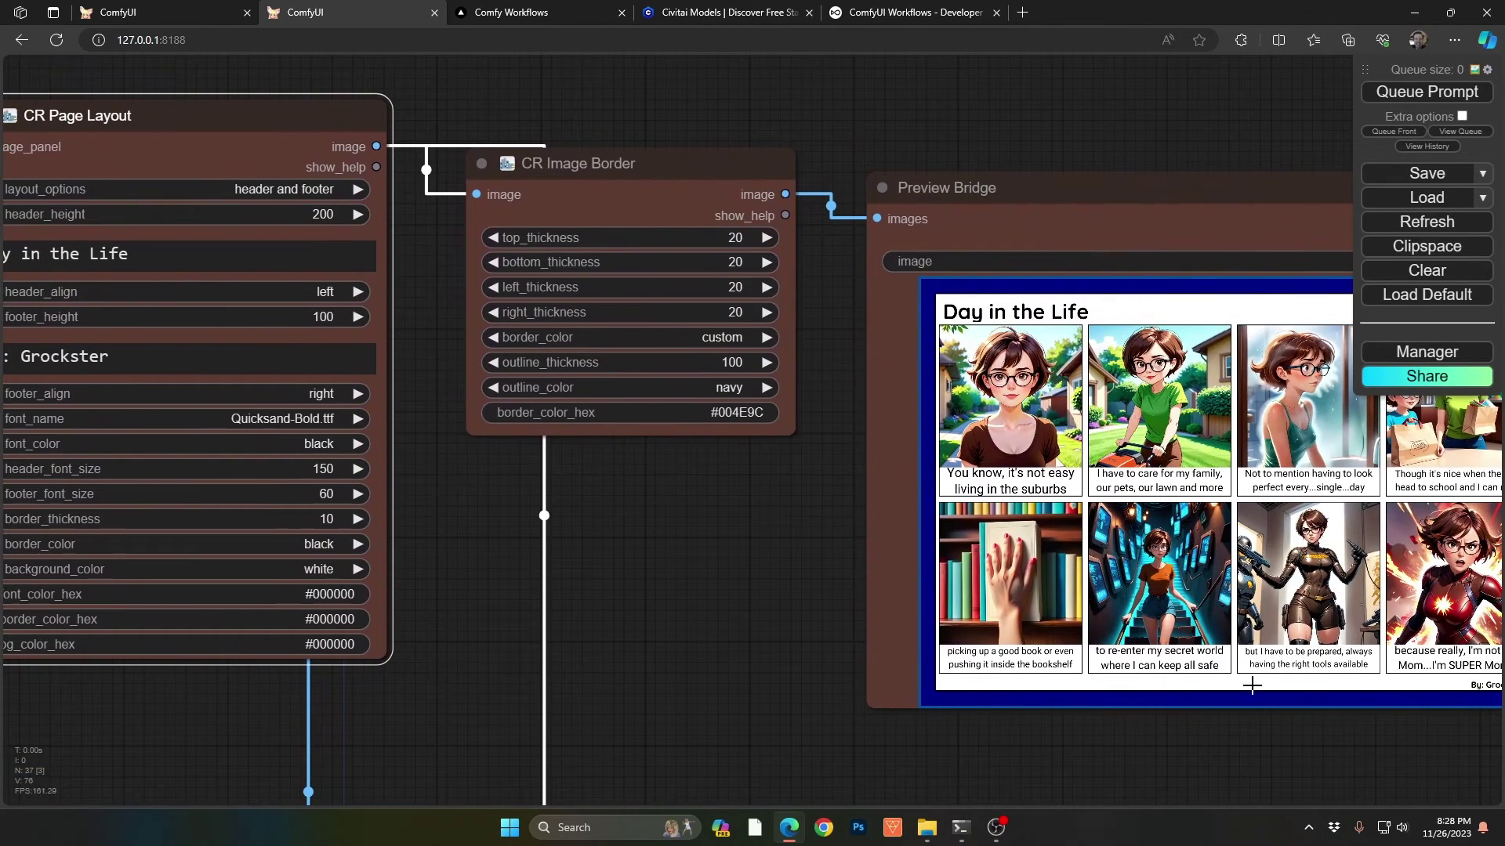
{"action": "left_click_drag", "start_coordinate": [710, 544], "coordinate": [997, 559]}
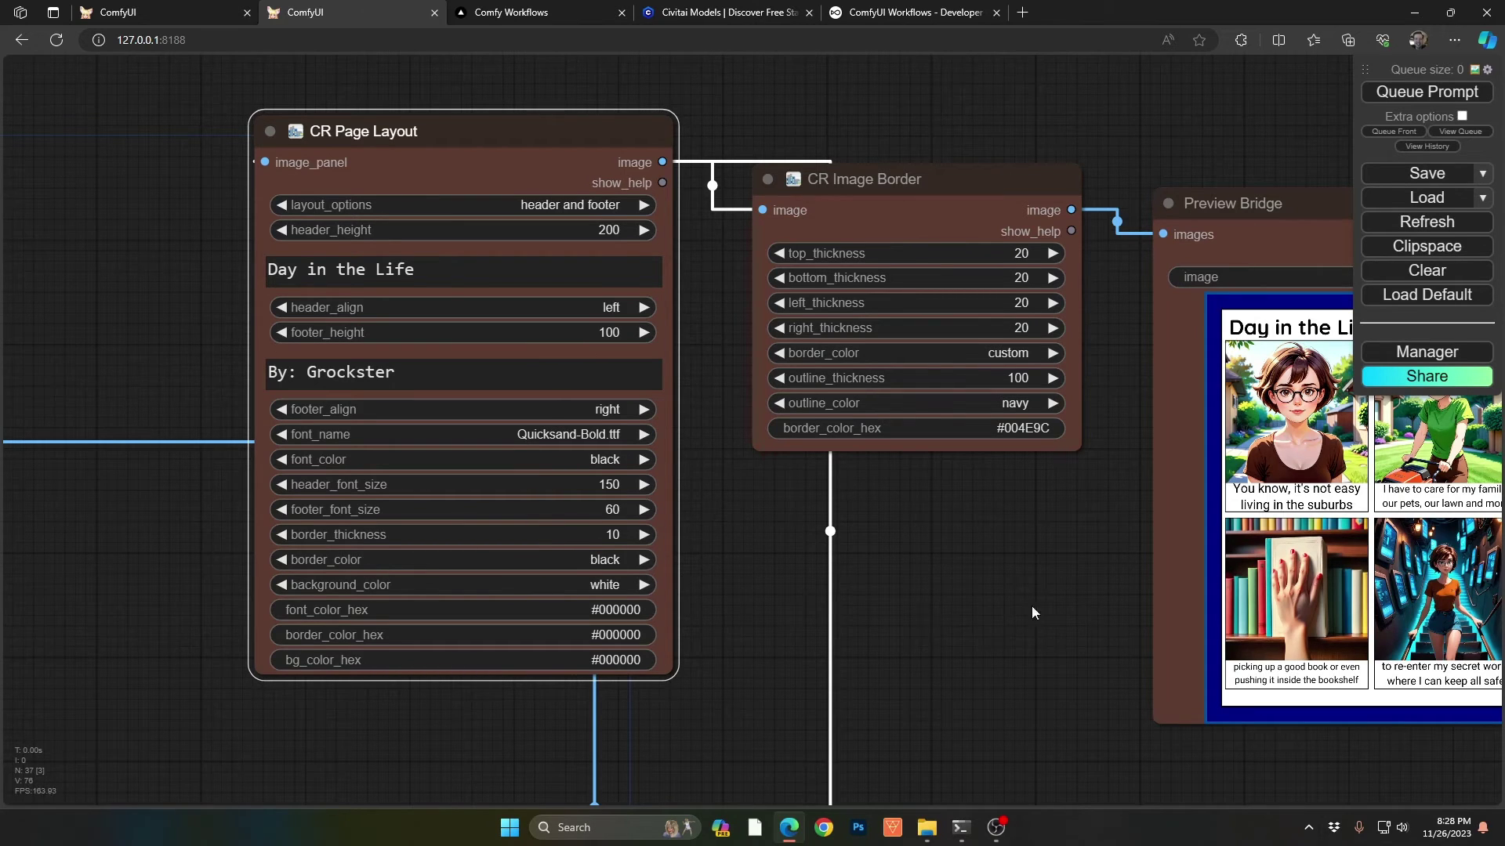
{"action": "left_click_drag", "start_coordinate": [1054, 604], "coordinate": [616, 623]}
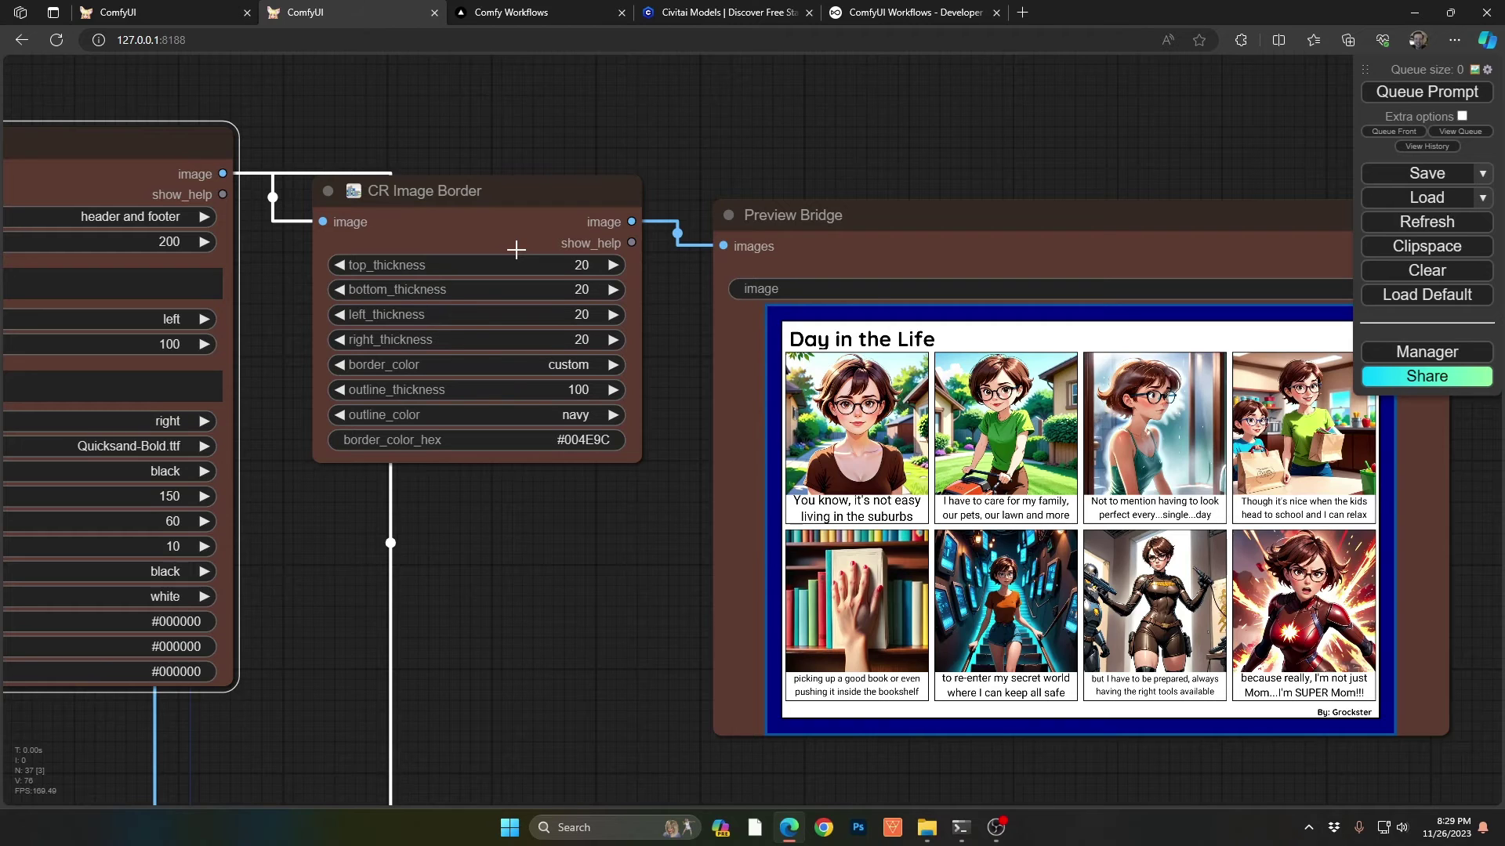
Shift the canvas slightly down over the CR Image Border node's settings.
{"action": "left_click_drag", "start_coordinate": [450, 535], "coordinate": [433, 579]}
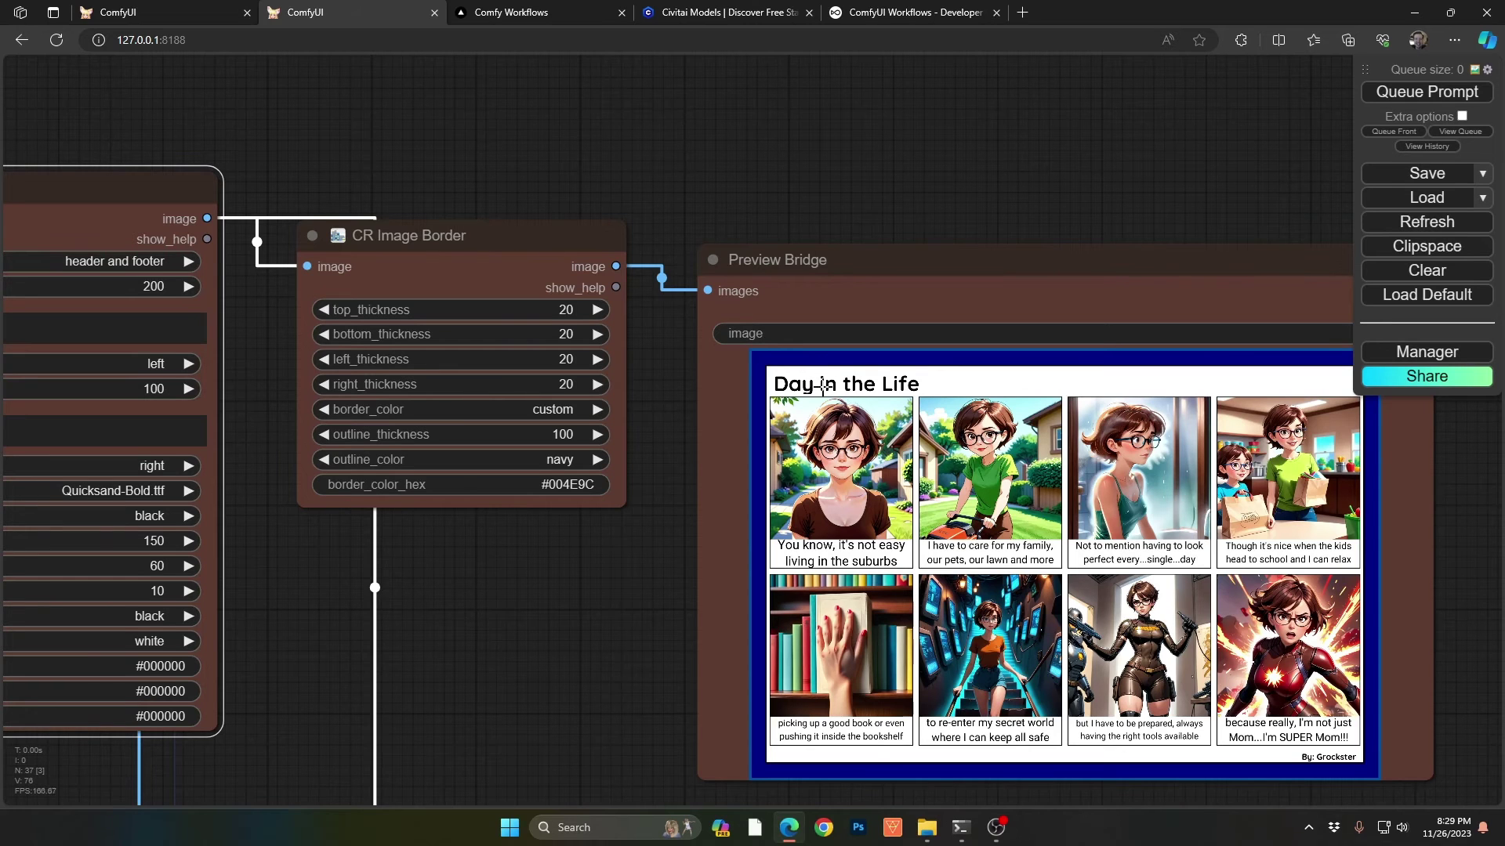
{"action": "scroll", "coordinate": [862, 415], "scroll_direction": "down", "scroll_amount": 1}
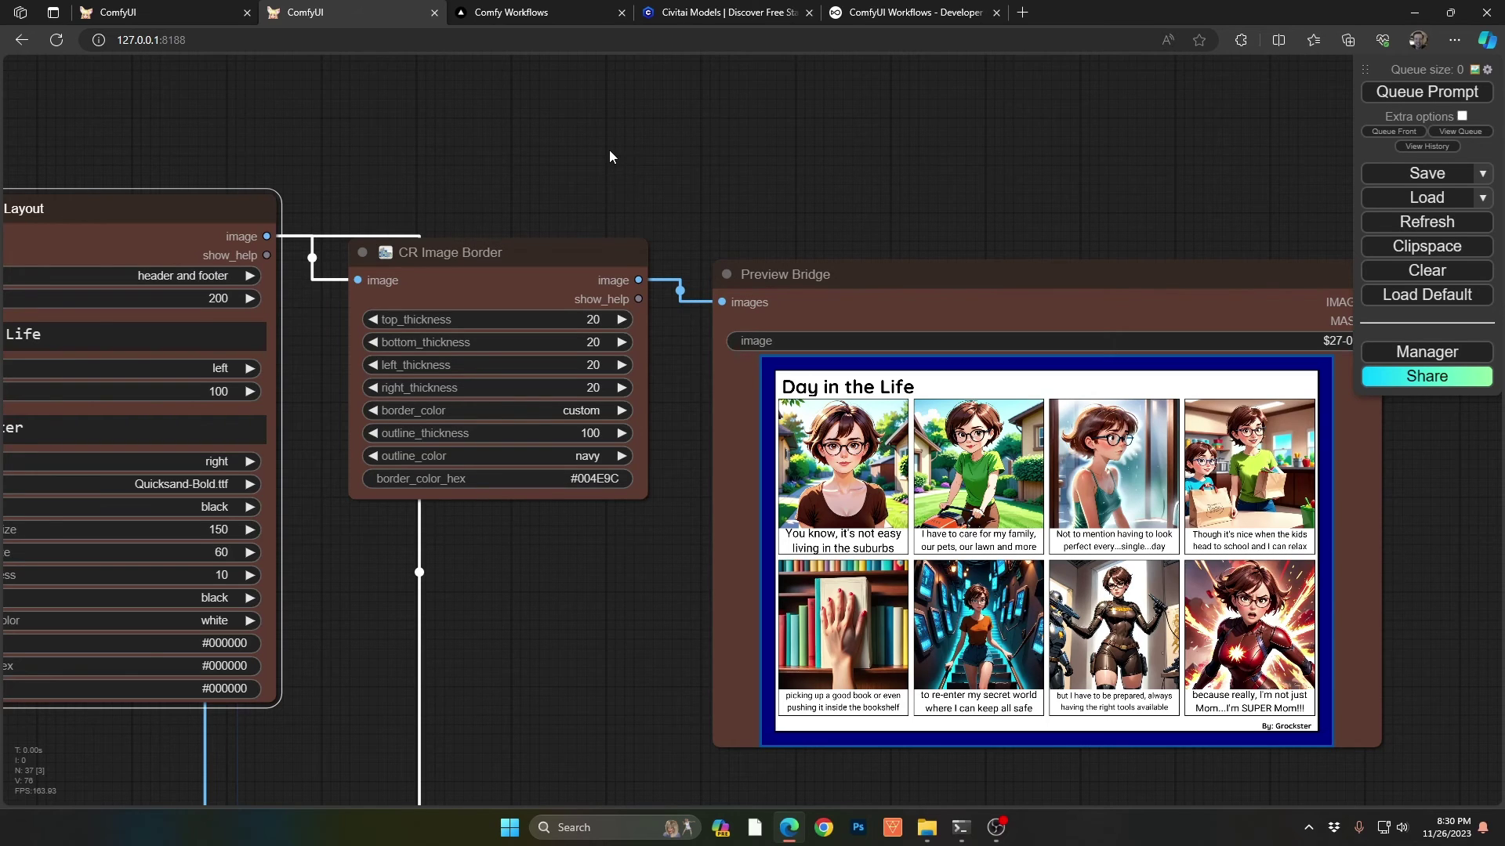
Browse the Comfy Workflows gallery and open a shared upscale workflow's details.
{"action": "left_click", "coordinate": [542, 11]}
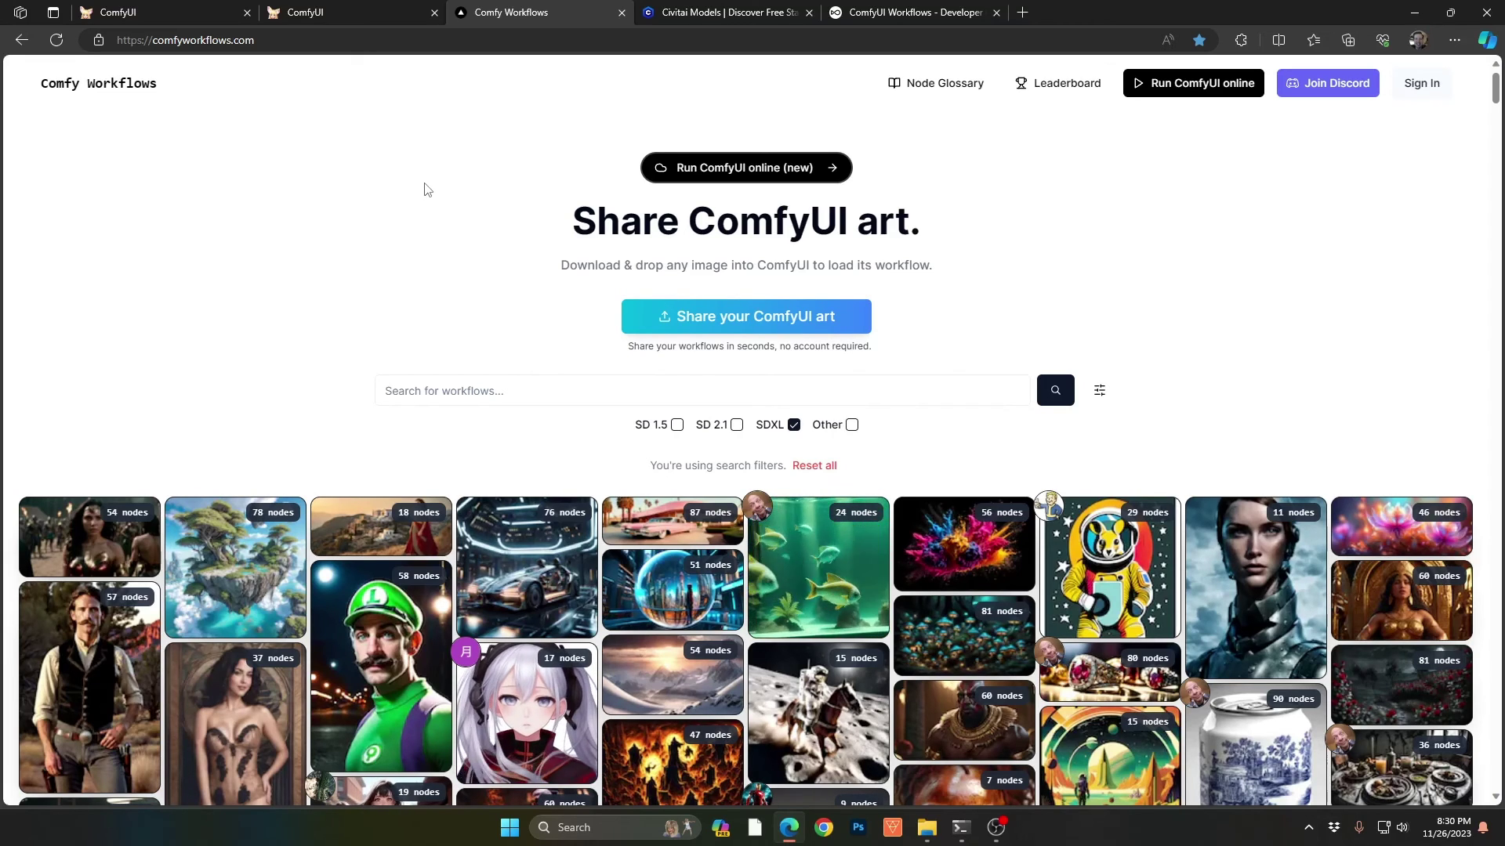
{"action": "scroll", "coordinate": [421, 262], "scroll_direction": "down", "scroll_amount": 5}
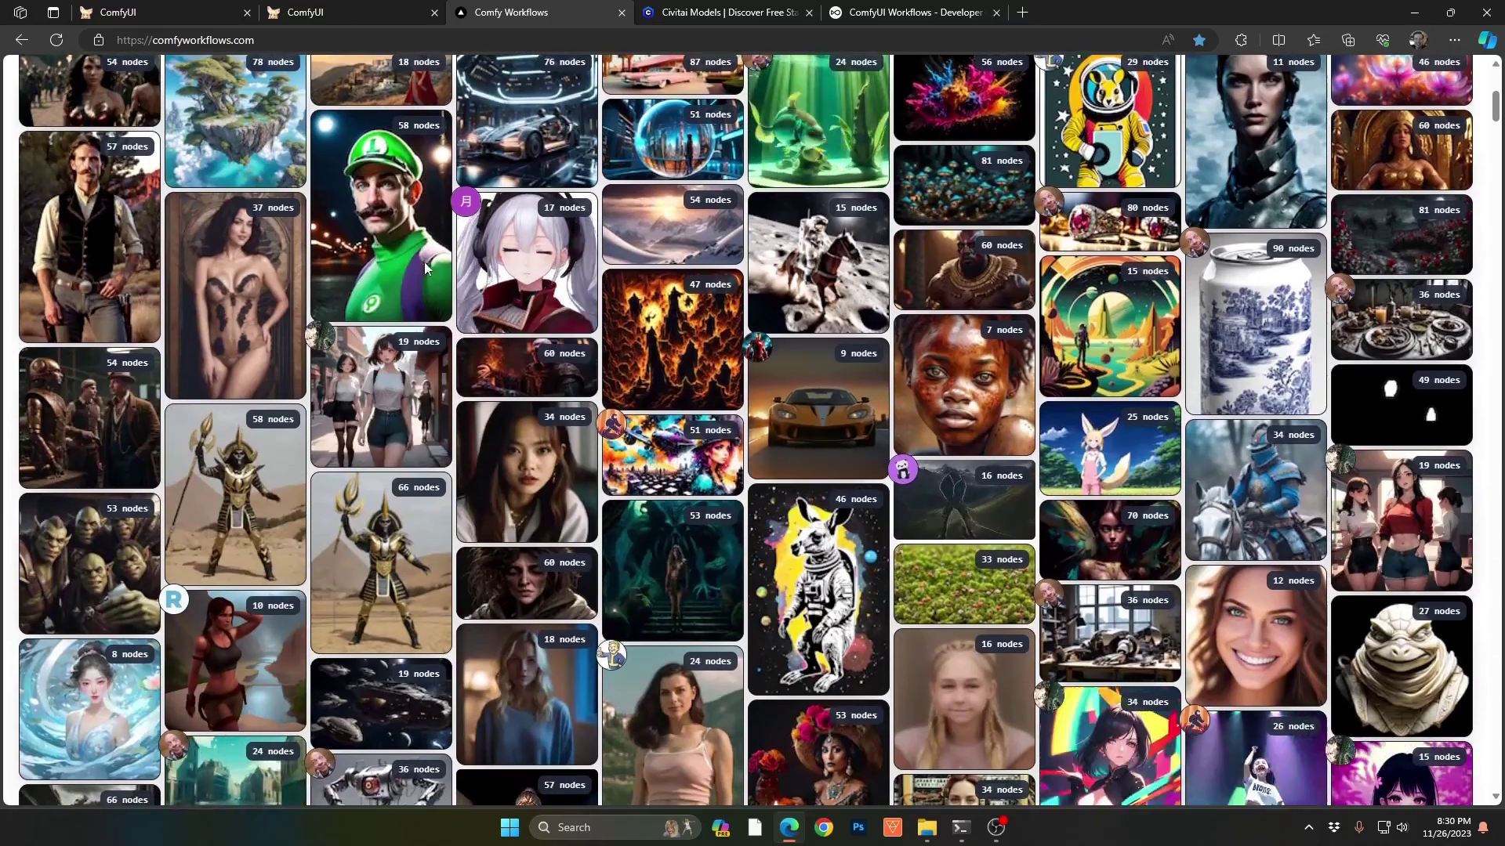
{"action": "scroll", "coordinate": [714, 453], "scroll_direction": "down", "scroll_amount": 6}
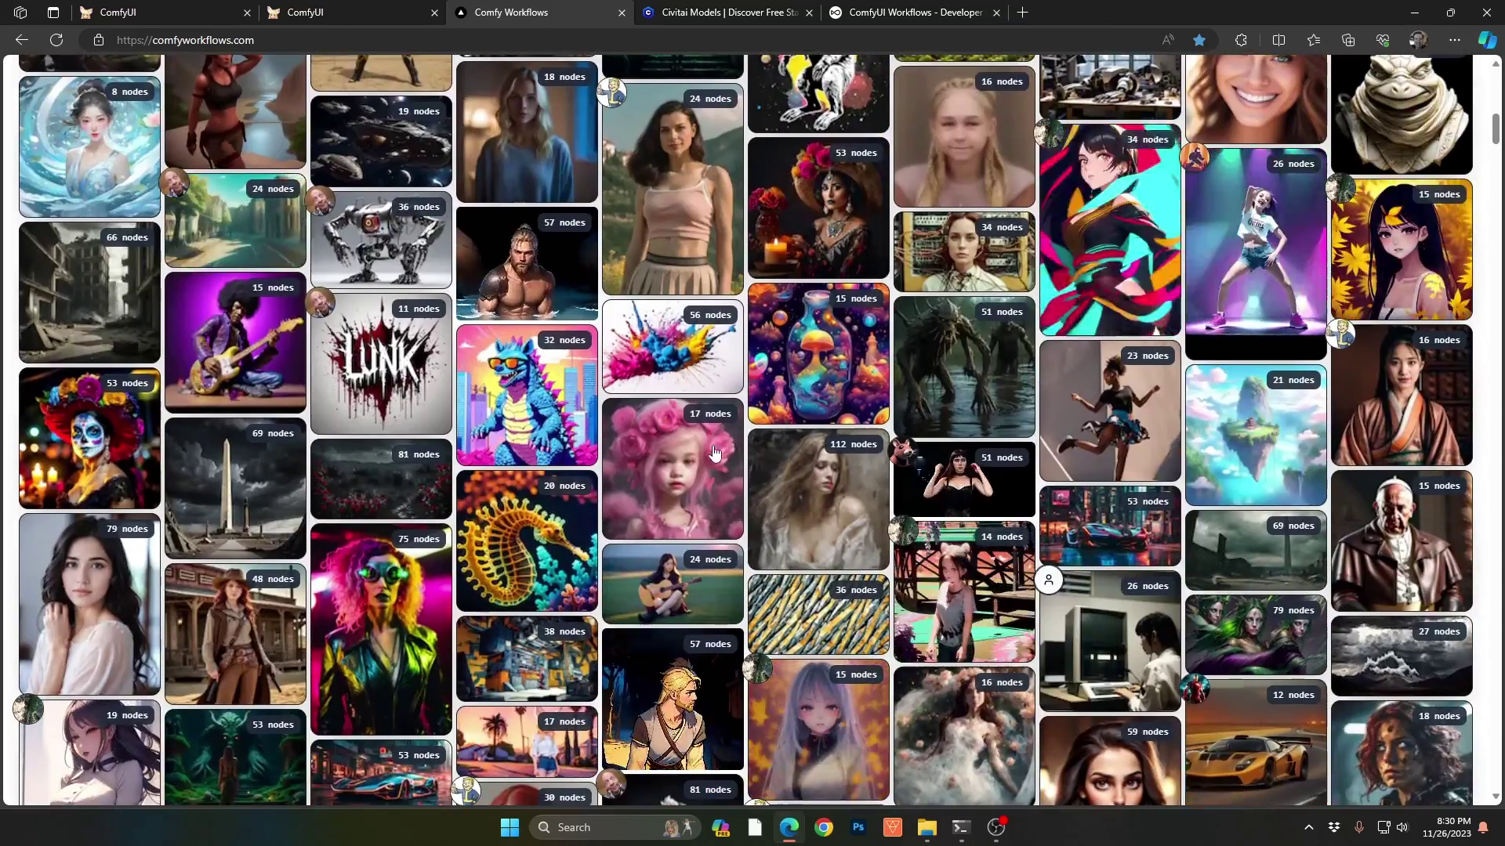
{"action": "scroll", "coordinate": [714, 453], "scroll_direction": "down", "scroll_amount": 4}
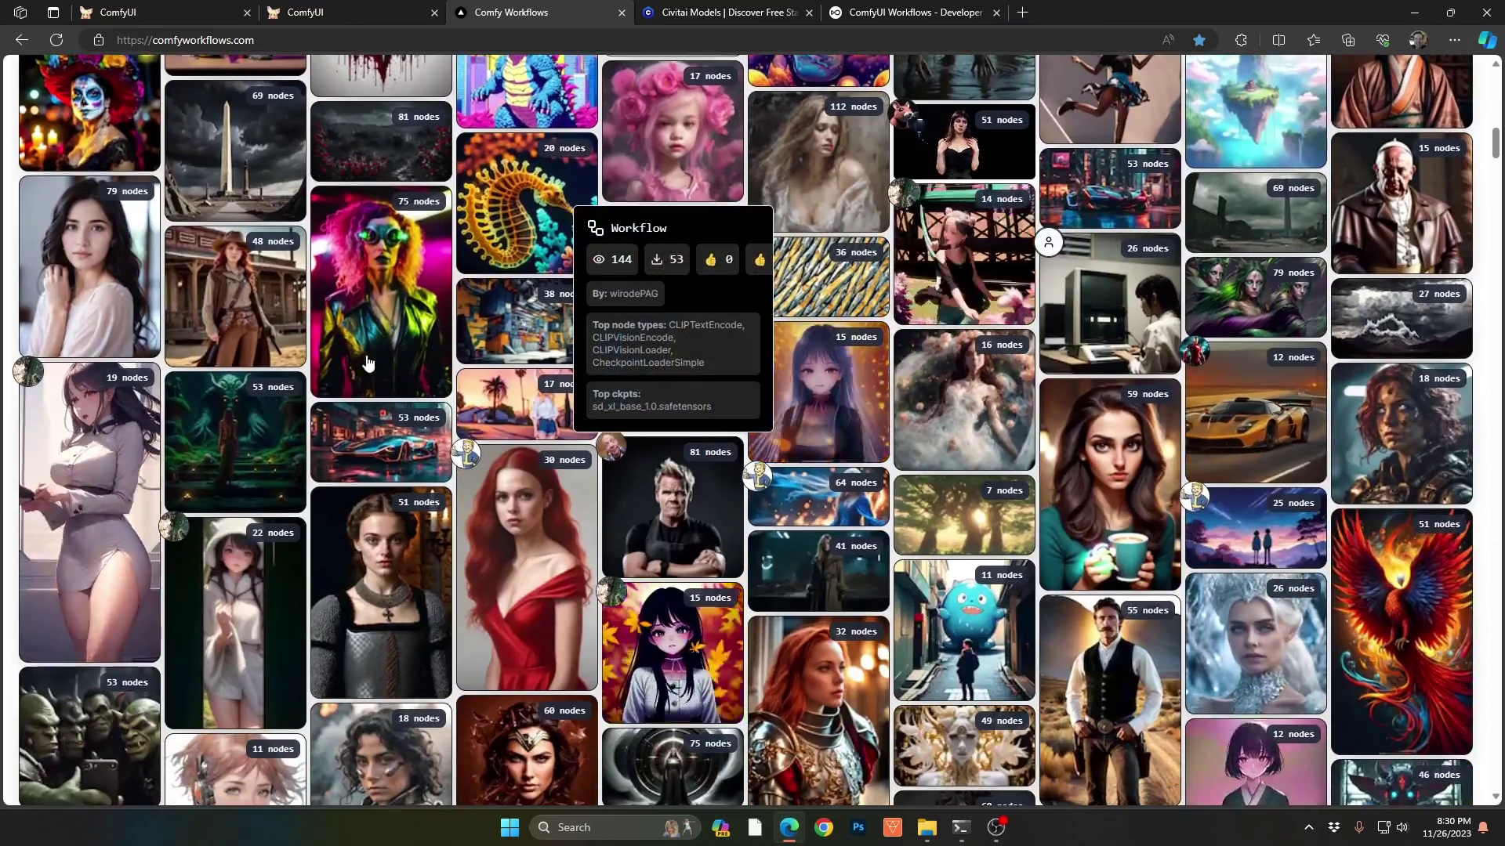
{"action": "left_click", "coordinate": [251, 309]}
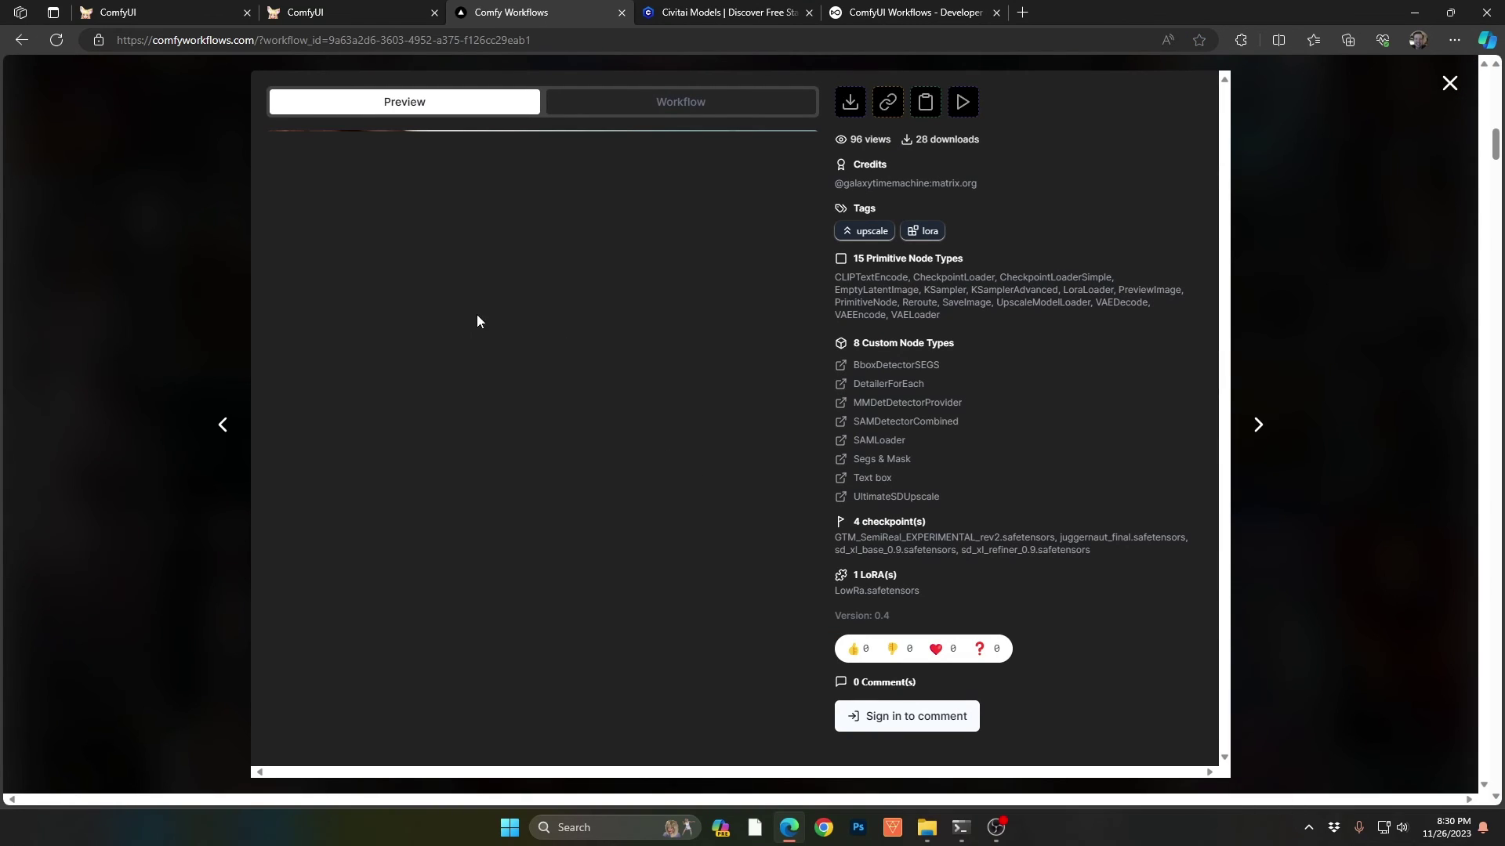
Show the workflow's 48-node graph instead of its preview image and zoom around it.
{"action": "left_click", "coordinate": [682, 110]}
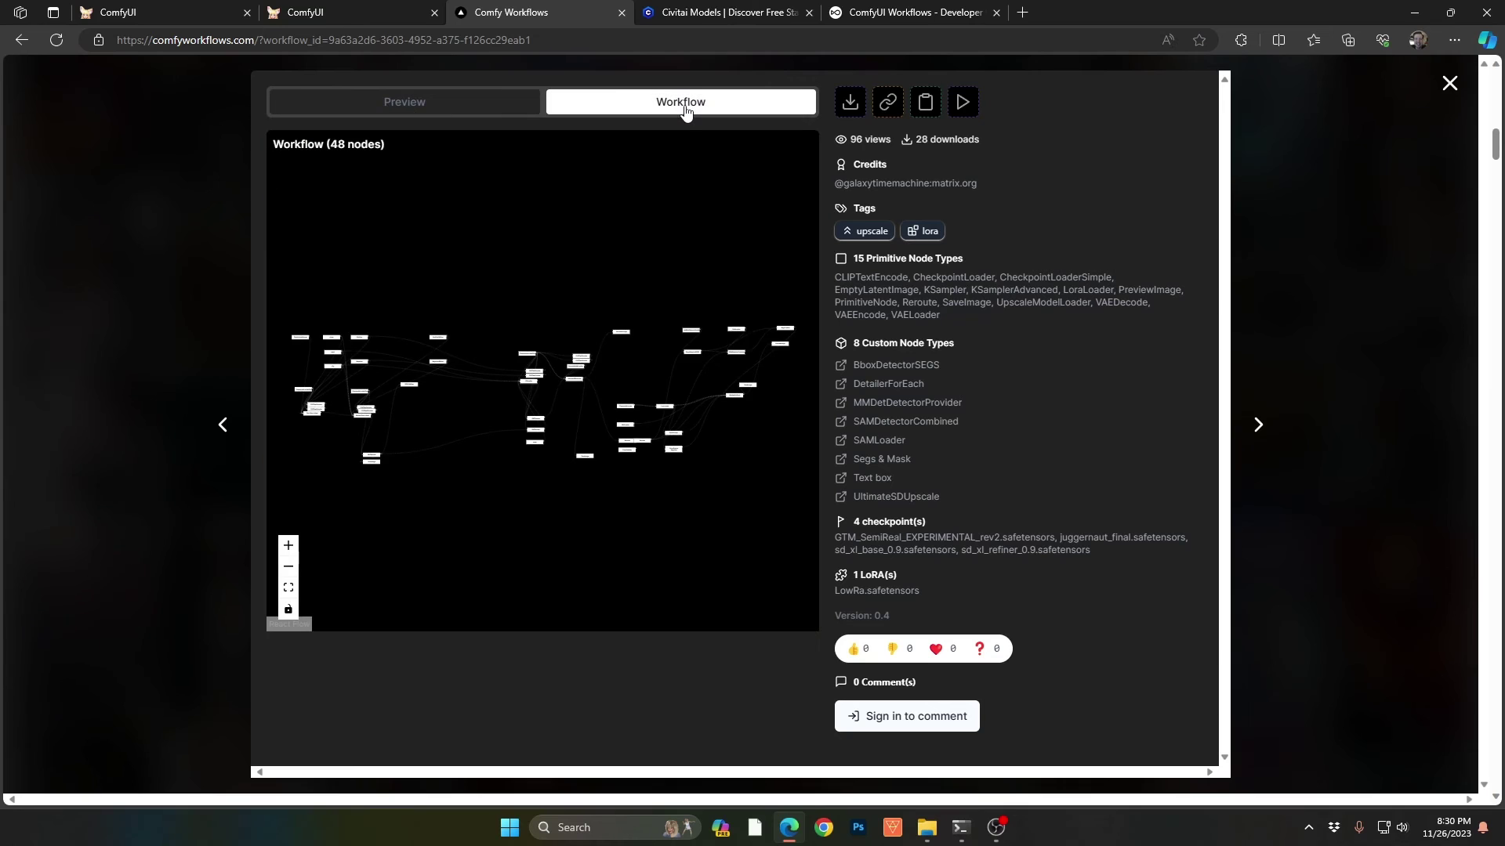
{"action": "scroll", "coordinate": [521, 337], "scroll_direction": "up", "scroll_amount": 10}
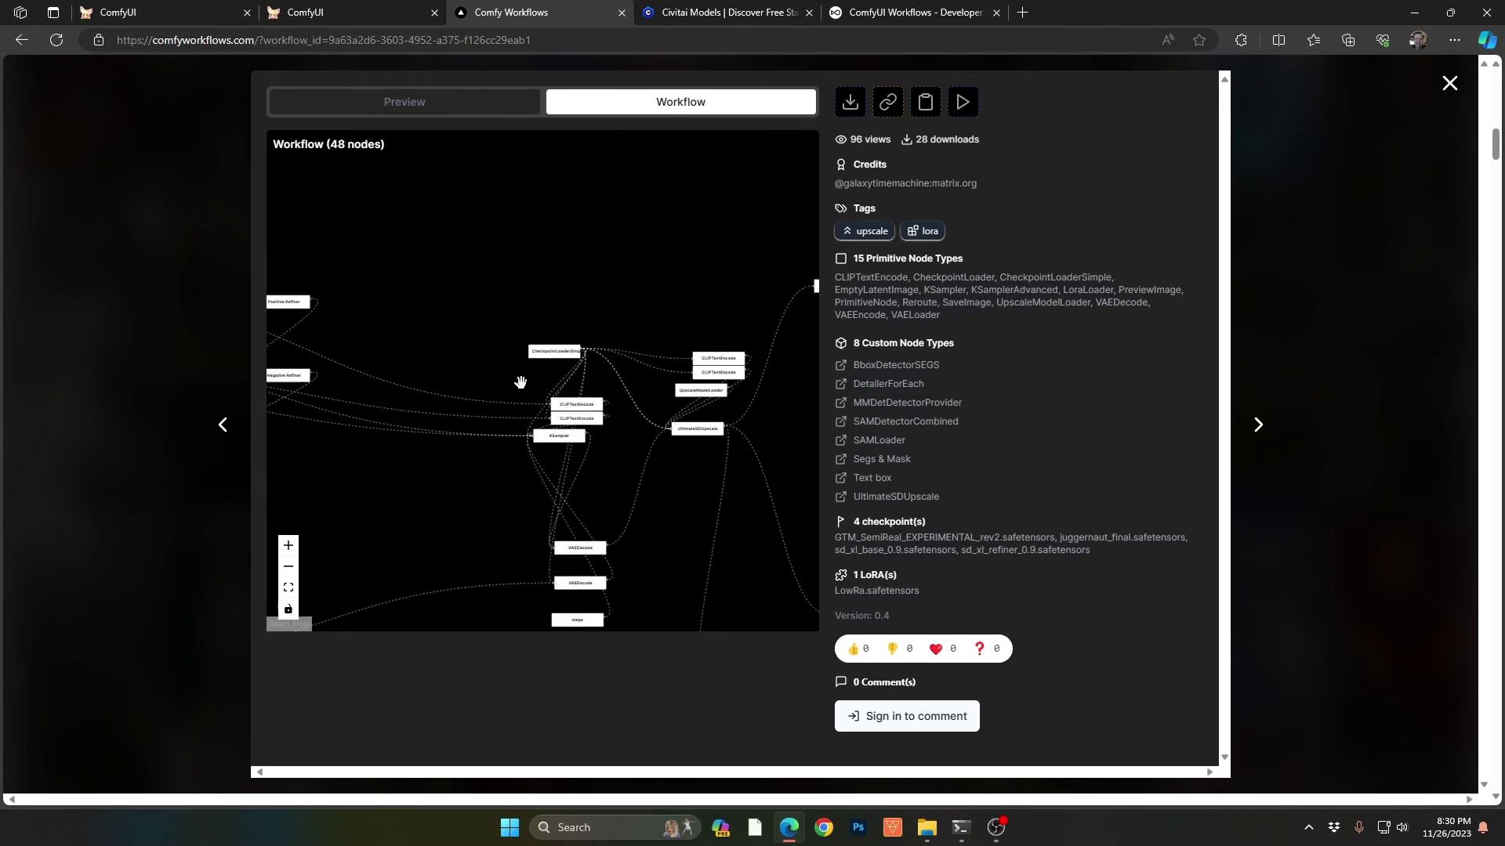
{"action": "scroll", "coordinate": [721, 528], "scroll_direction": "down", "scroll_amount": 10}
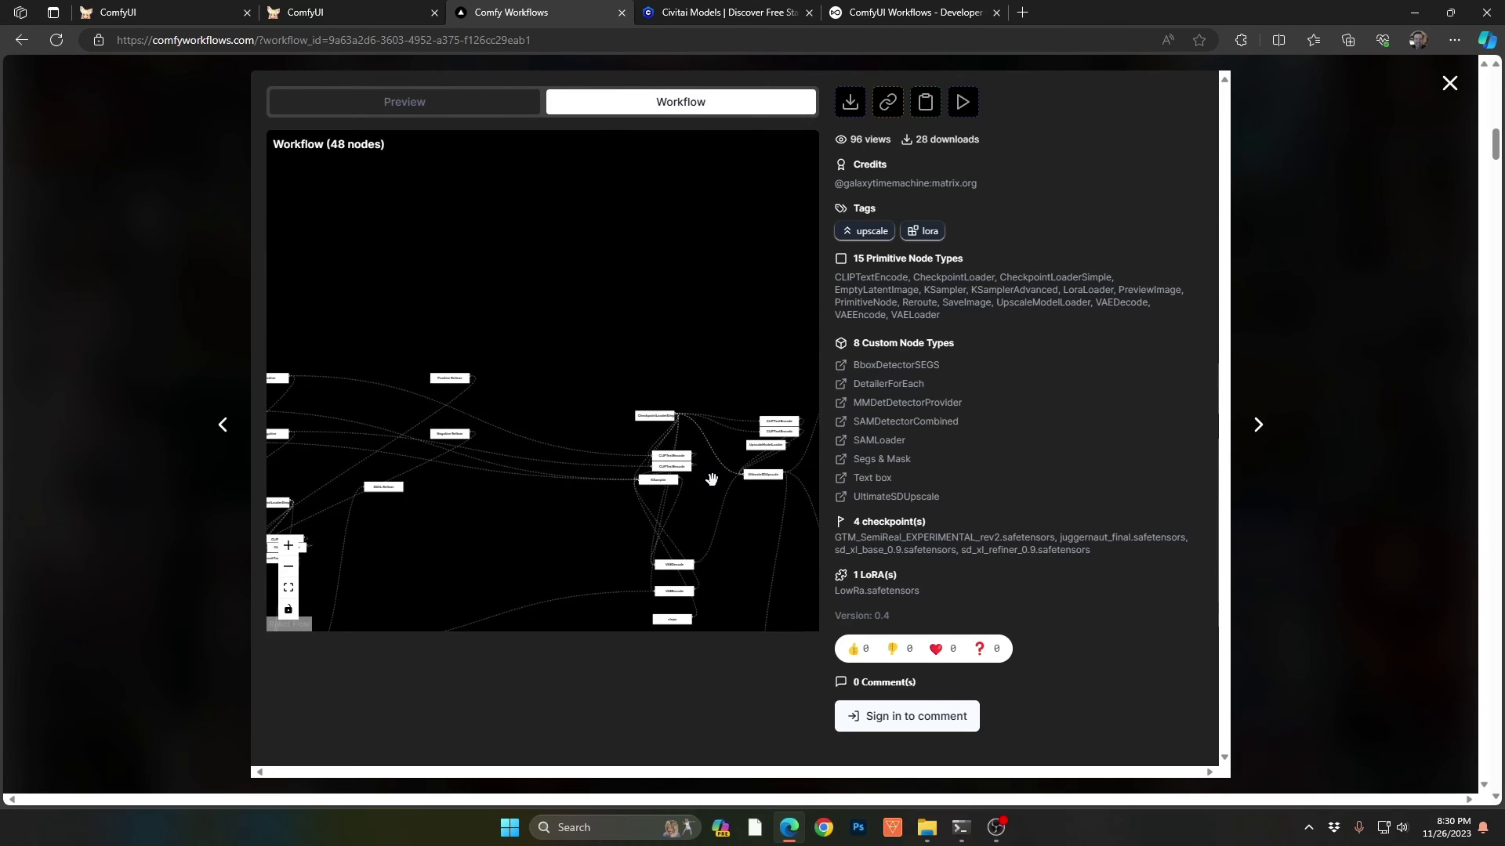
{"action": "left_click_drag", "start_coordinate": [579, 306], "coordinate": [624, 346]}
{"action": "scroll", "coordinate": [624, 326], "scroll_direction": "up", "scroll_amount": 3}
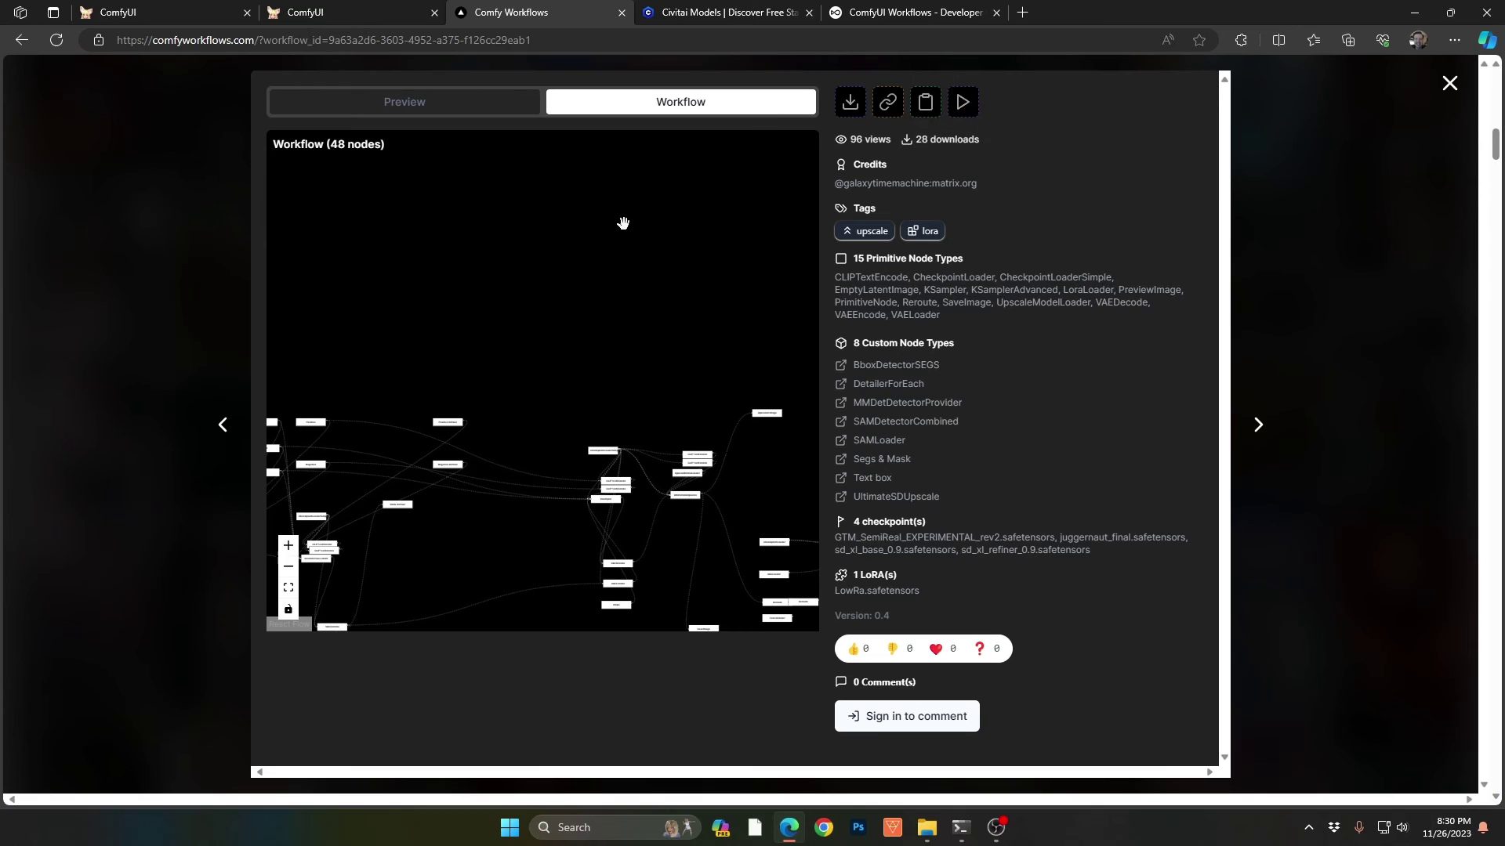
Switch to the Civitai Models tab and browse the Tool-filtered workflows, such as SDXL LCM and Deep Shrink Workflow.
{"action": "left_click", "coordinate": [729, 12]}
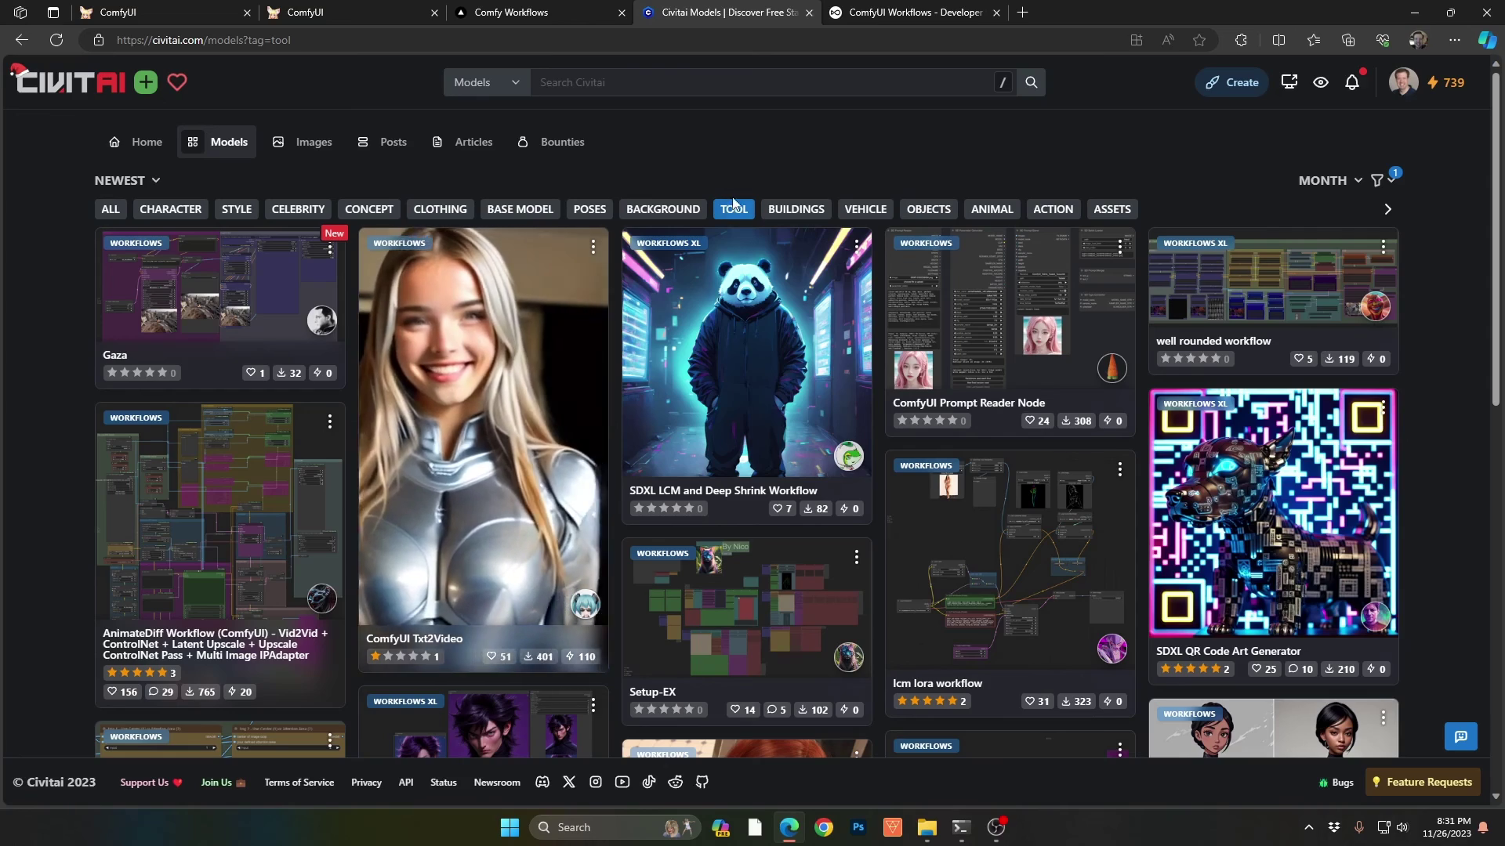
{"action": "scroll", "coordinate": [476, 538], "scroll_direction": "down", "scroll_amount": 5}
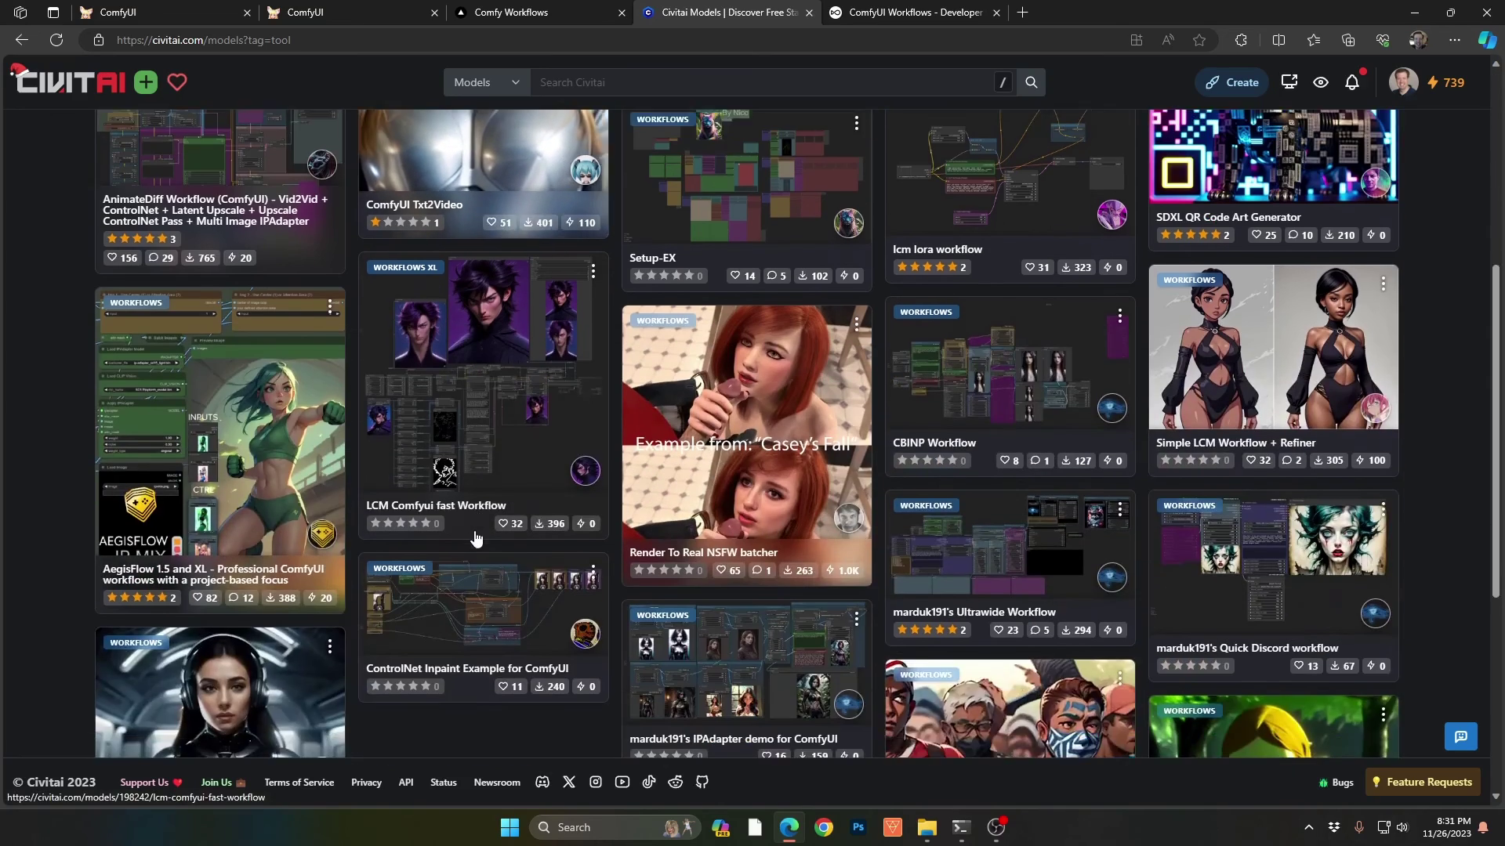
{"action": "scroll", "coordinate": [475, 529], "scroll_direction": "down", "scroll_amount": 5}
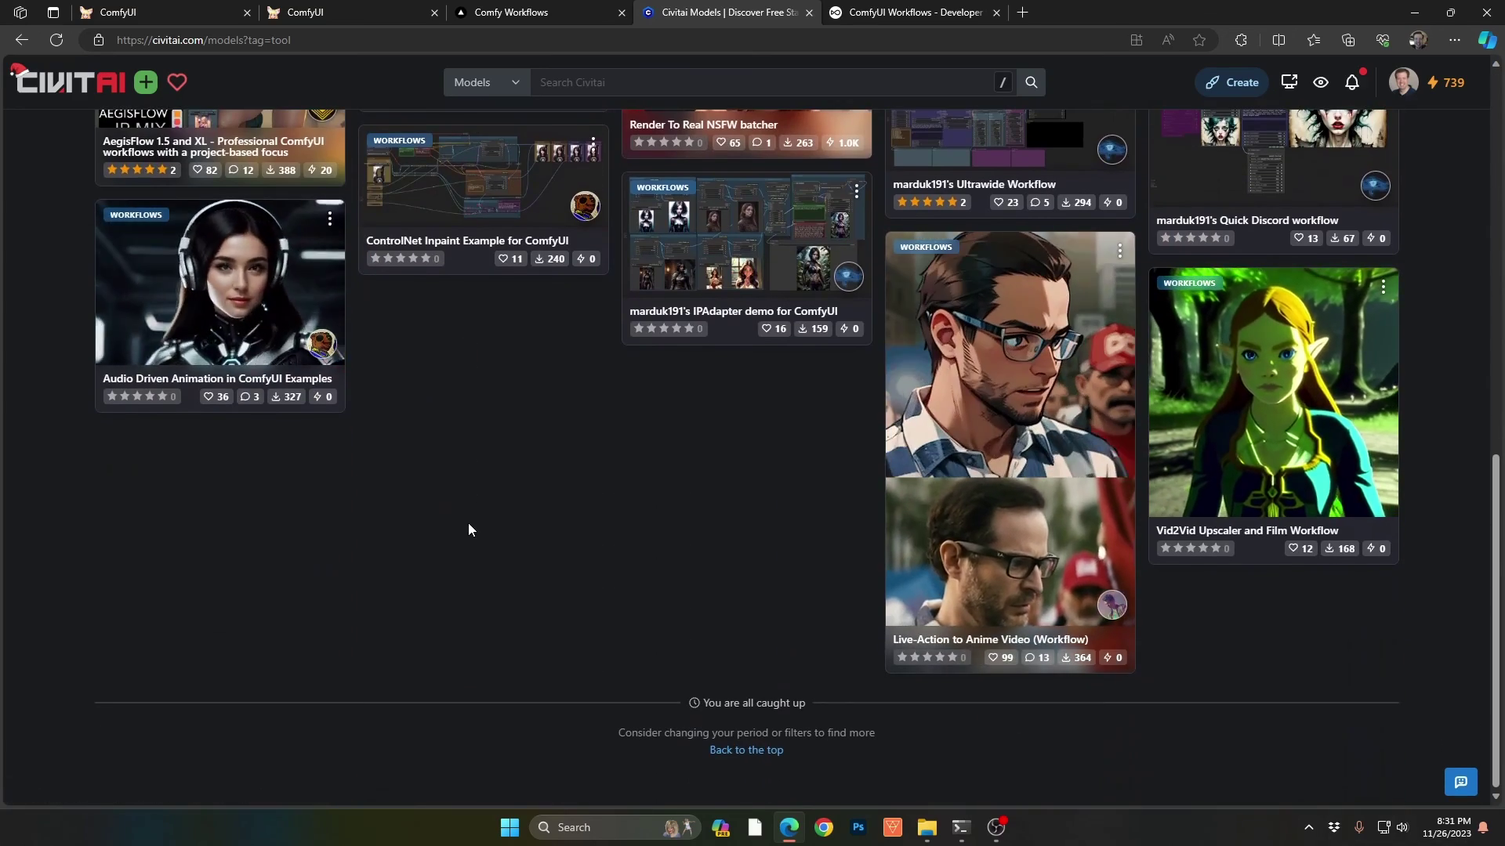
{"action": "scroll", "coordinate": [468, 525], "scroll_direction": "up", "scroll_amount": 10}
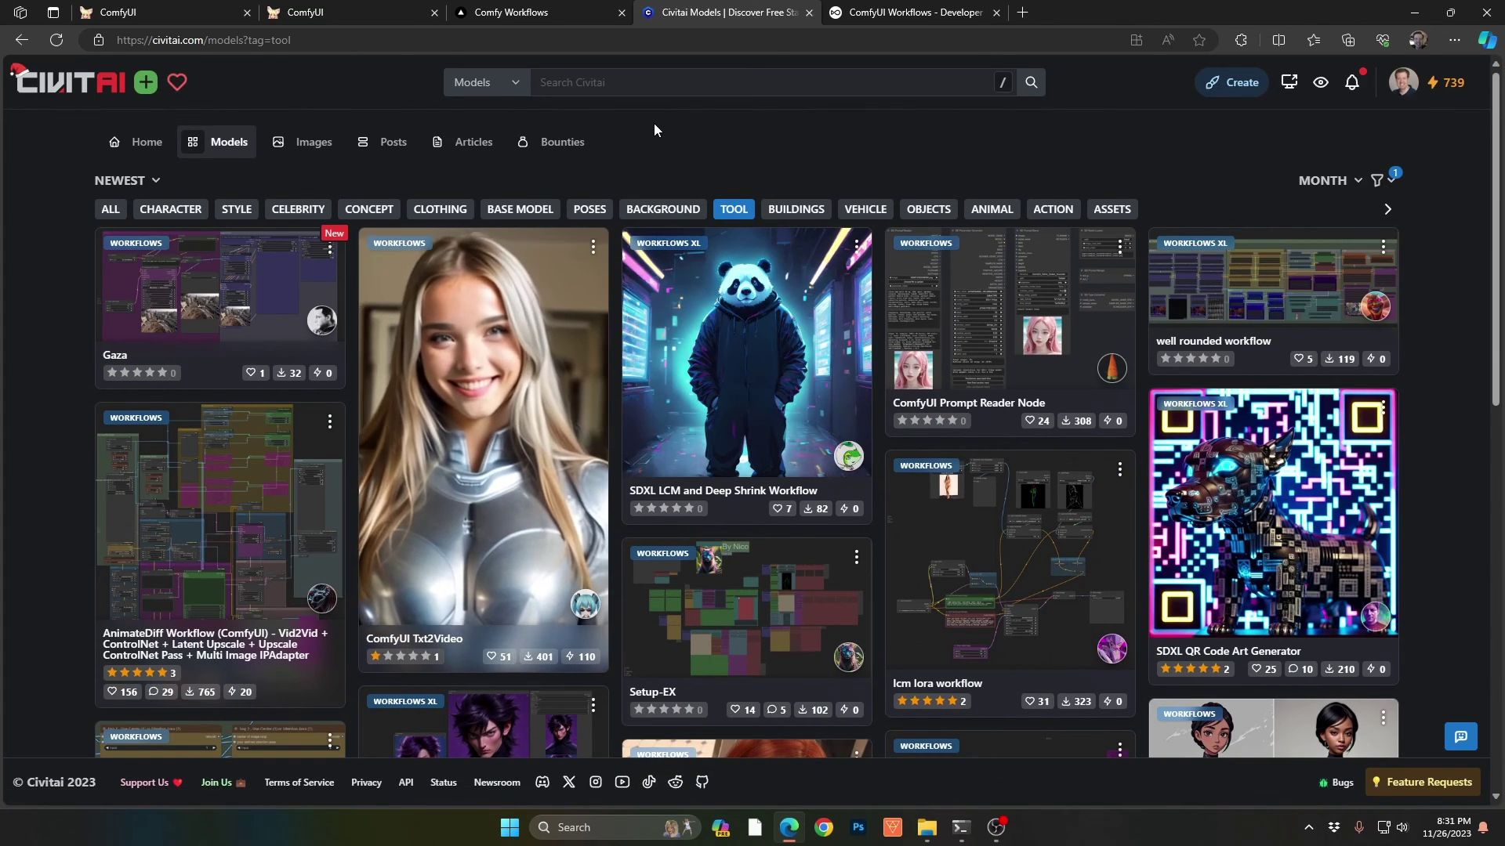
Switch to the OpenArt ComfyUI Workflows page and browse the workflow cards.
{"action": "left_click", "coordinate": [901, 12]}
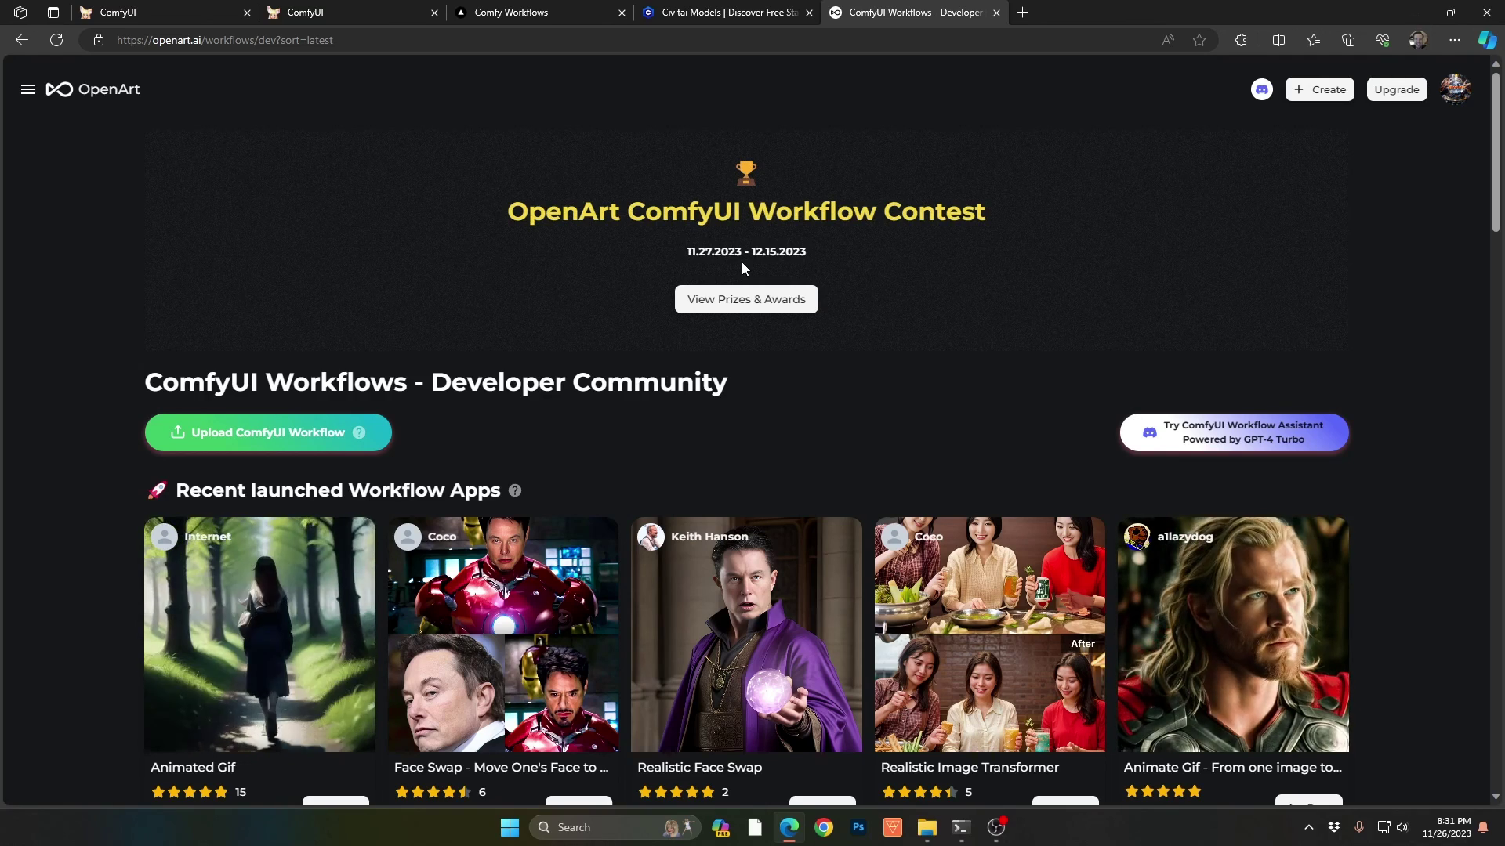
{"action": "scroll", "coordinate": [687, 245], "scroll_direction": "down", "scroll_amount": 15}
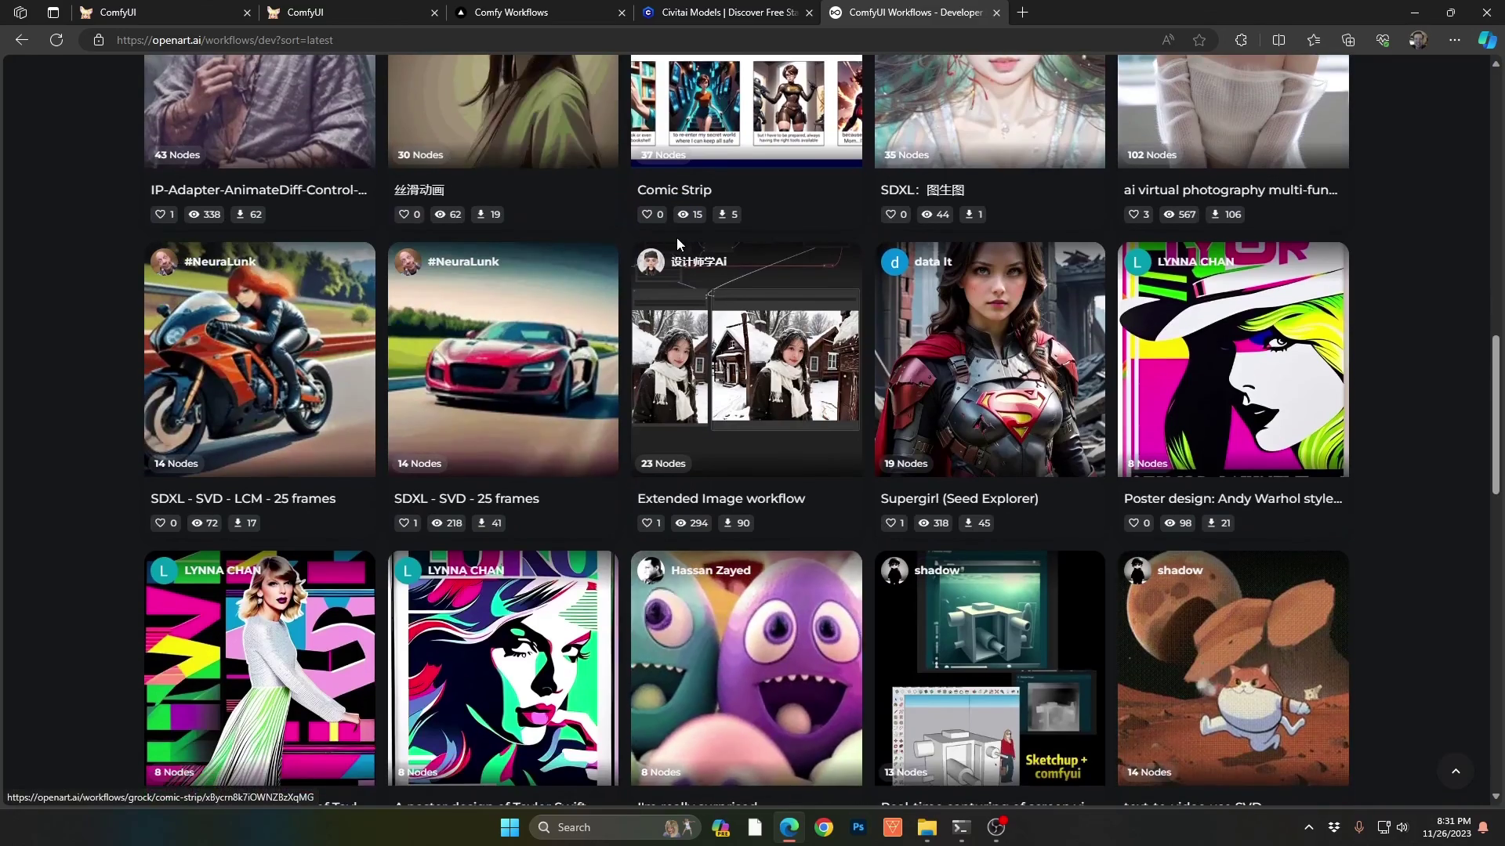
{"action": "scroll", "coordinate": [676, 237], "scroll_direction": "up", "scroll_amount": 8}
{"action": "scroll", "coordinate": [664, 253], "scroll_direction": "down", "scroll_amount": 5}
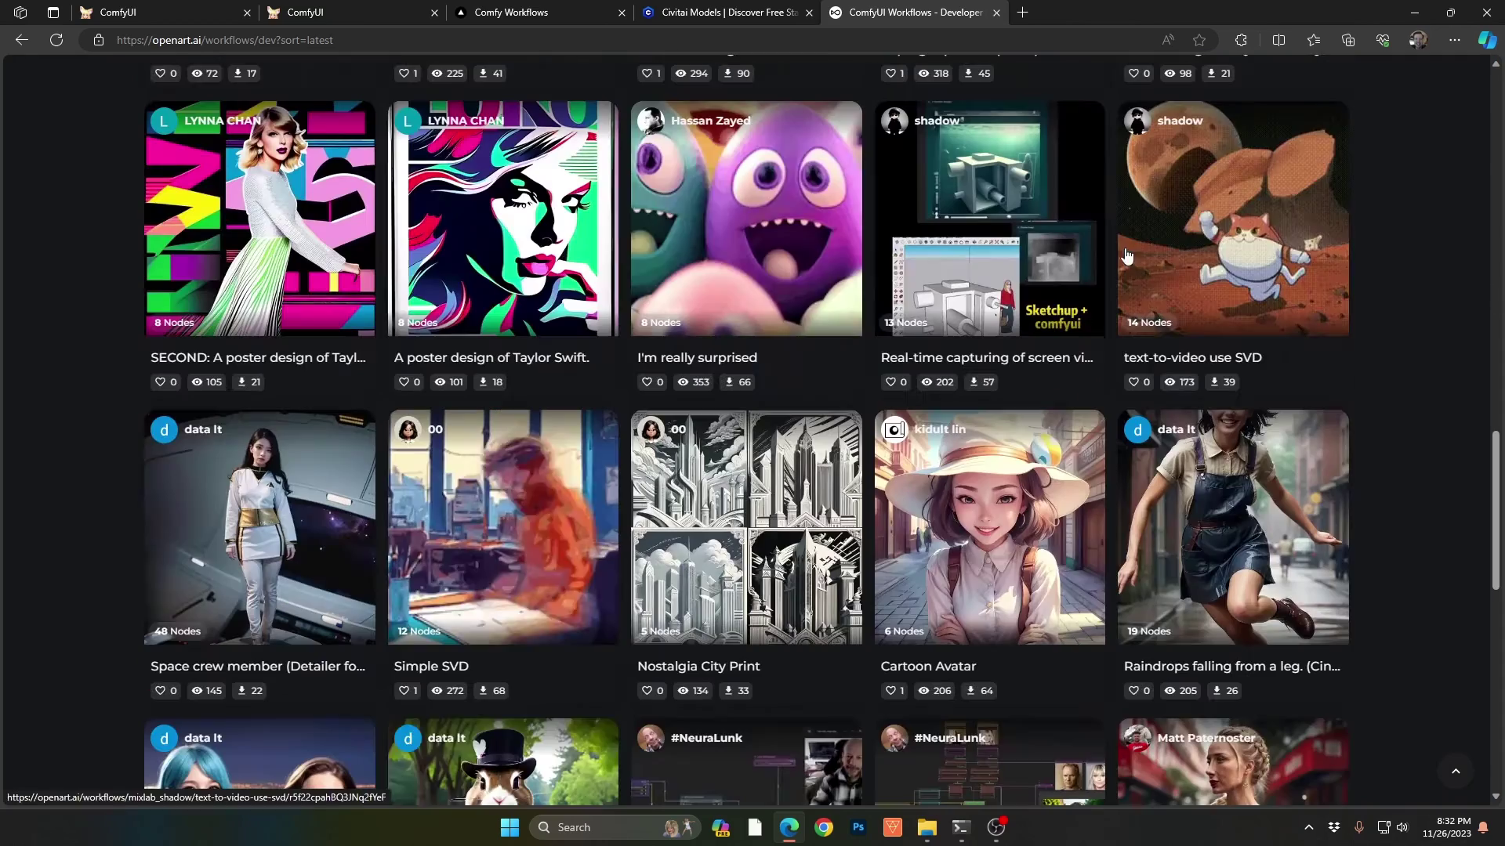
Open the 'text-to-video use SVD' workflow and review its node details and Node Diagram.
{"action": "left_click", "coordinate": [1234, 235]}
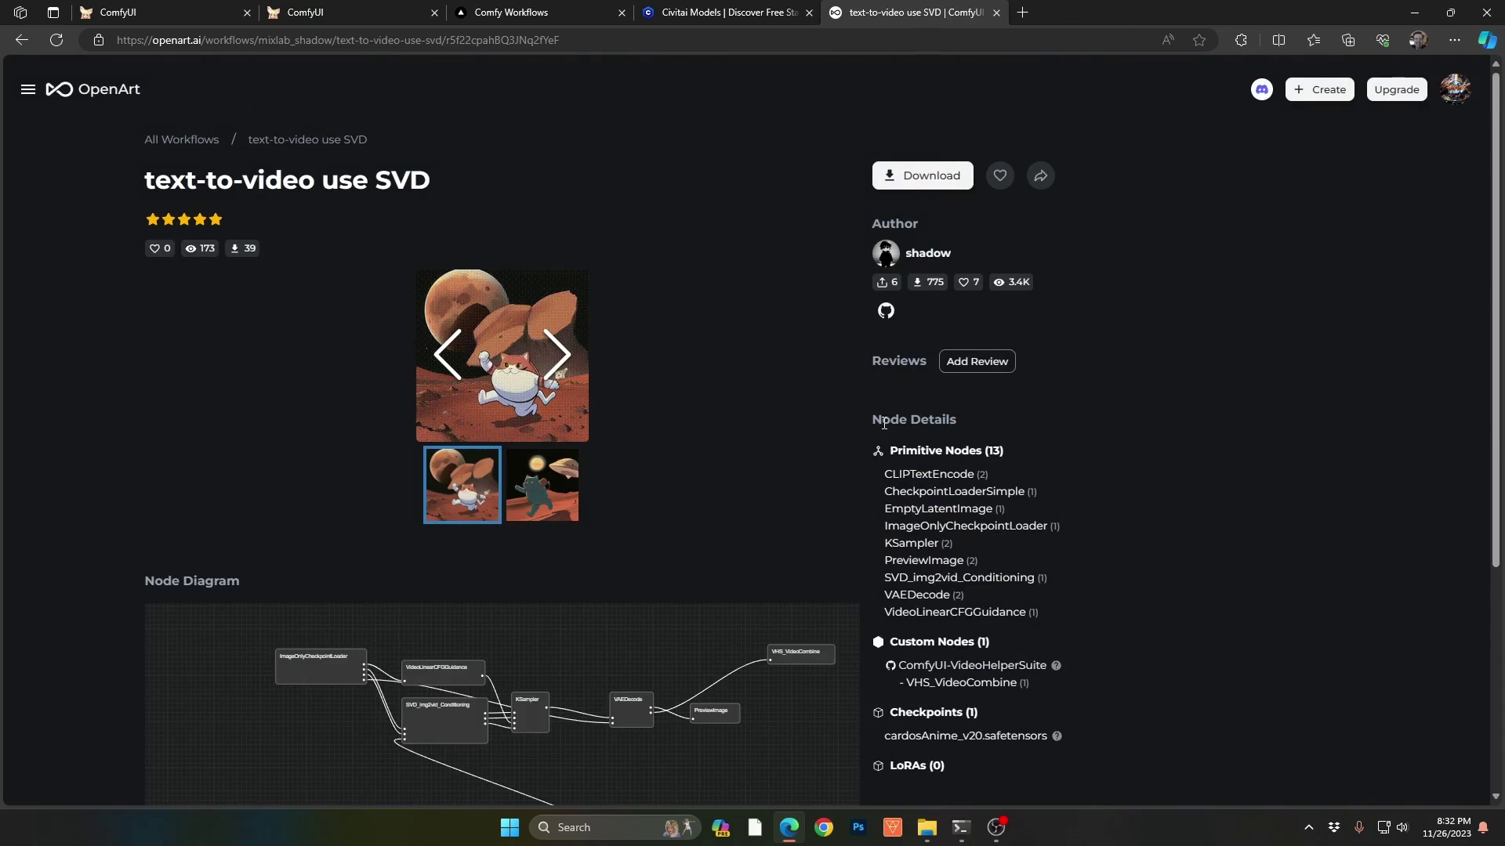
{"action": "scroll", "coordinate": [388, 348], "scroll_direction": "down", "scroll_amount": 4}
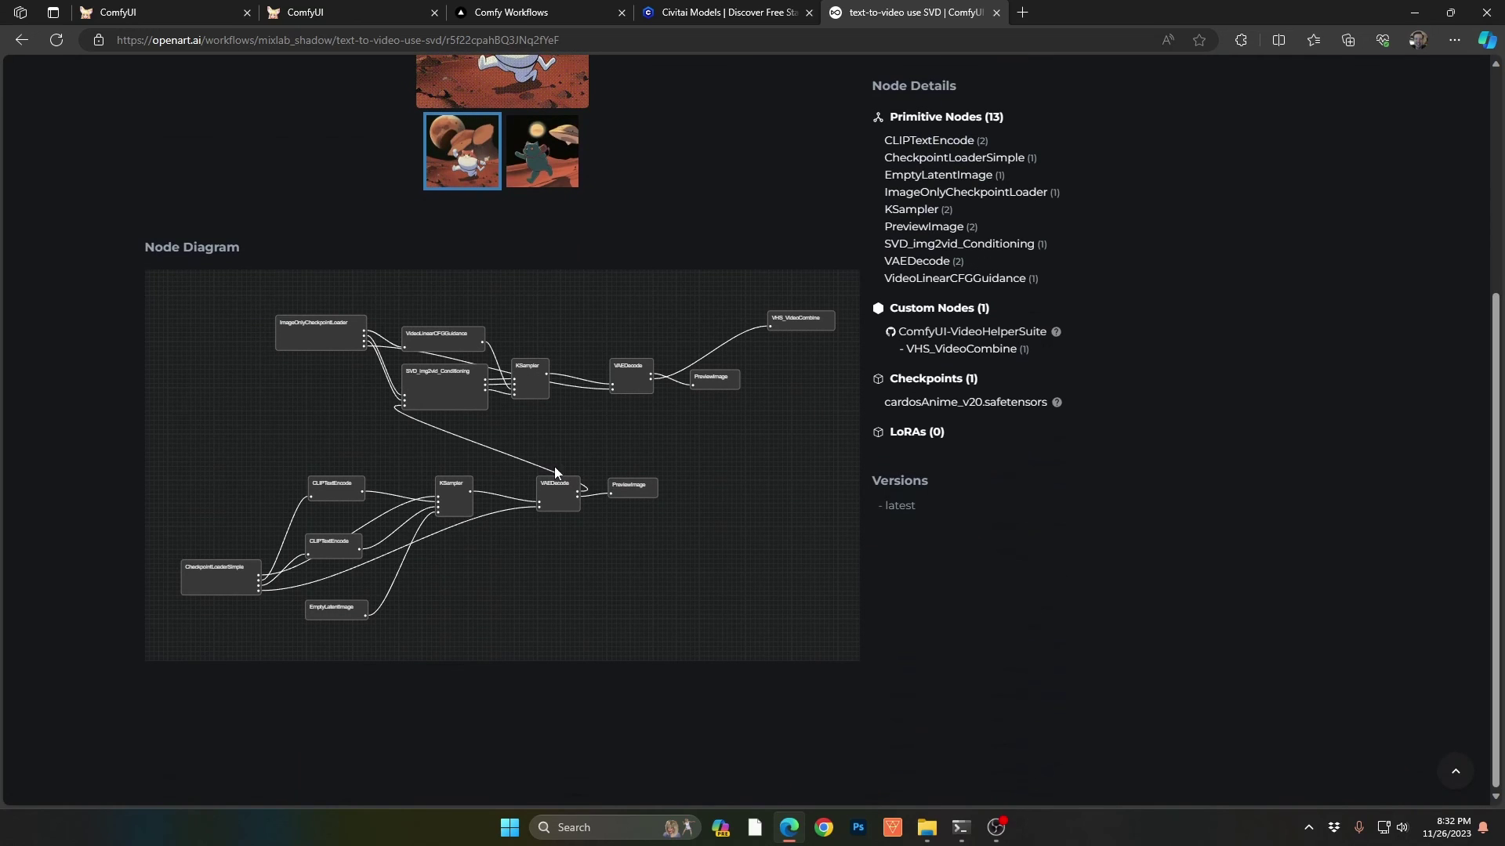
{"action": "scroll", "coordinate": [1037, 507], "scroll_direction": "up", "scroll_amount": 4}
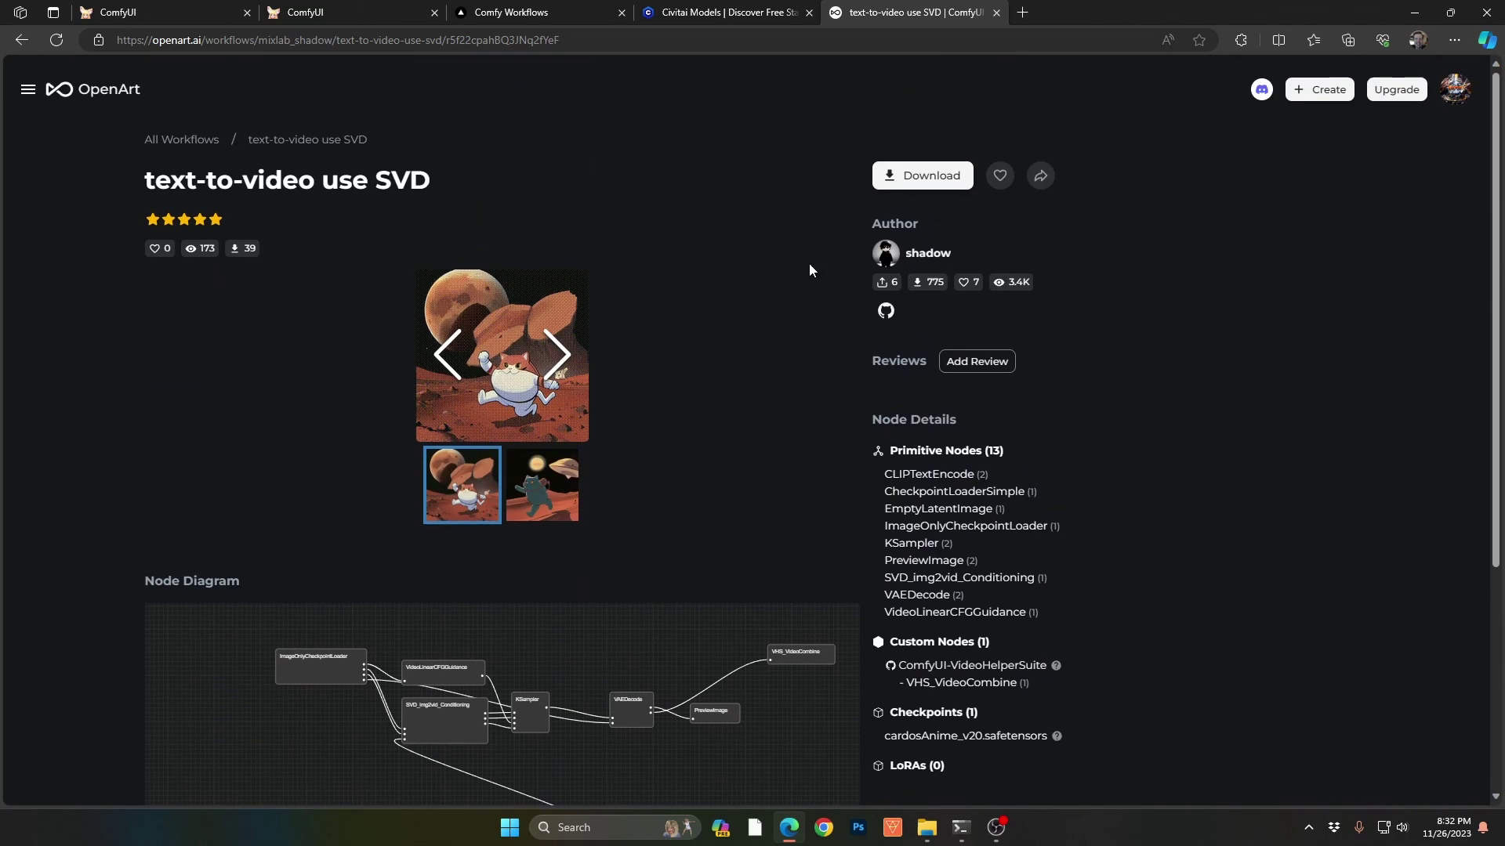